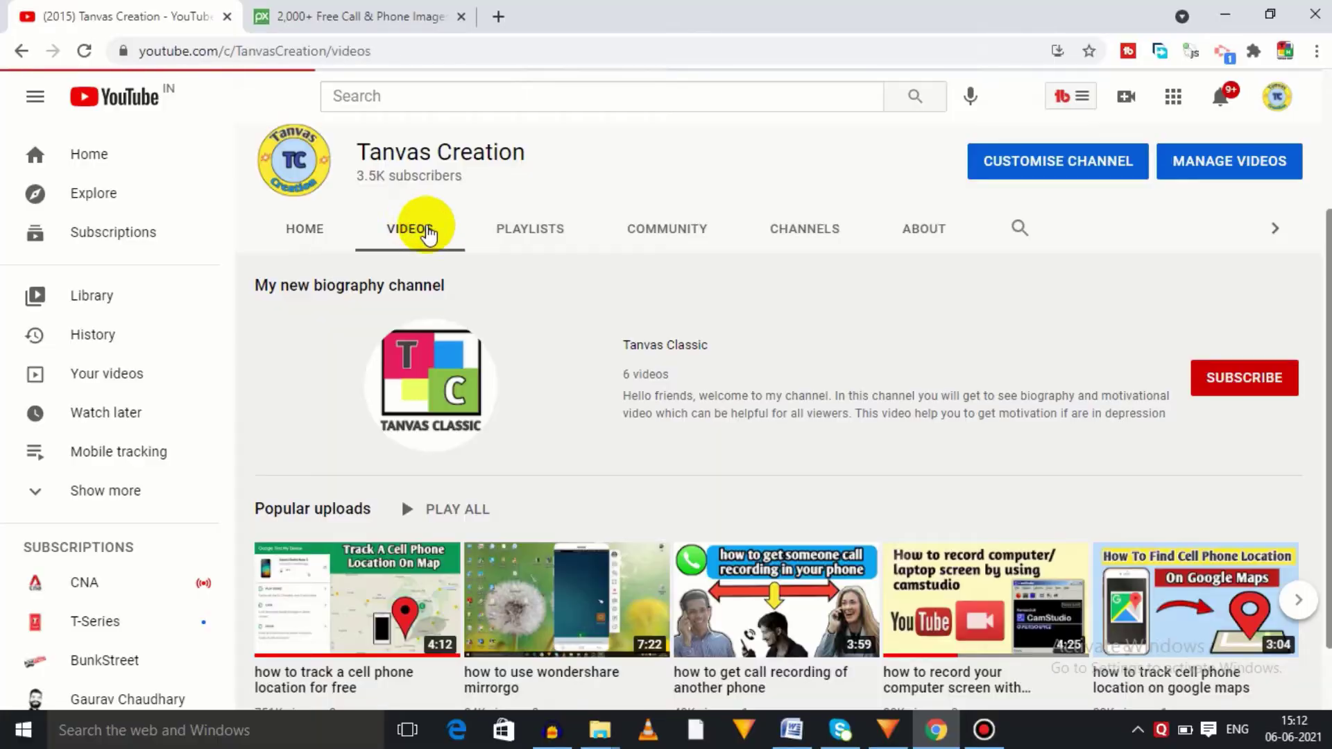
# Scroll down through the channel's uploads grid to reach the older videos.
pyautogui.scroll(-5, 394, 354)
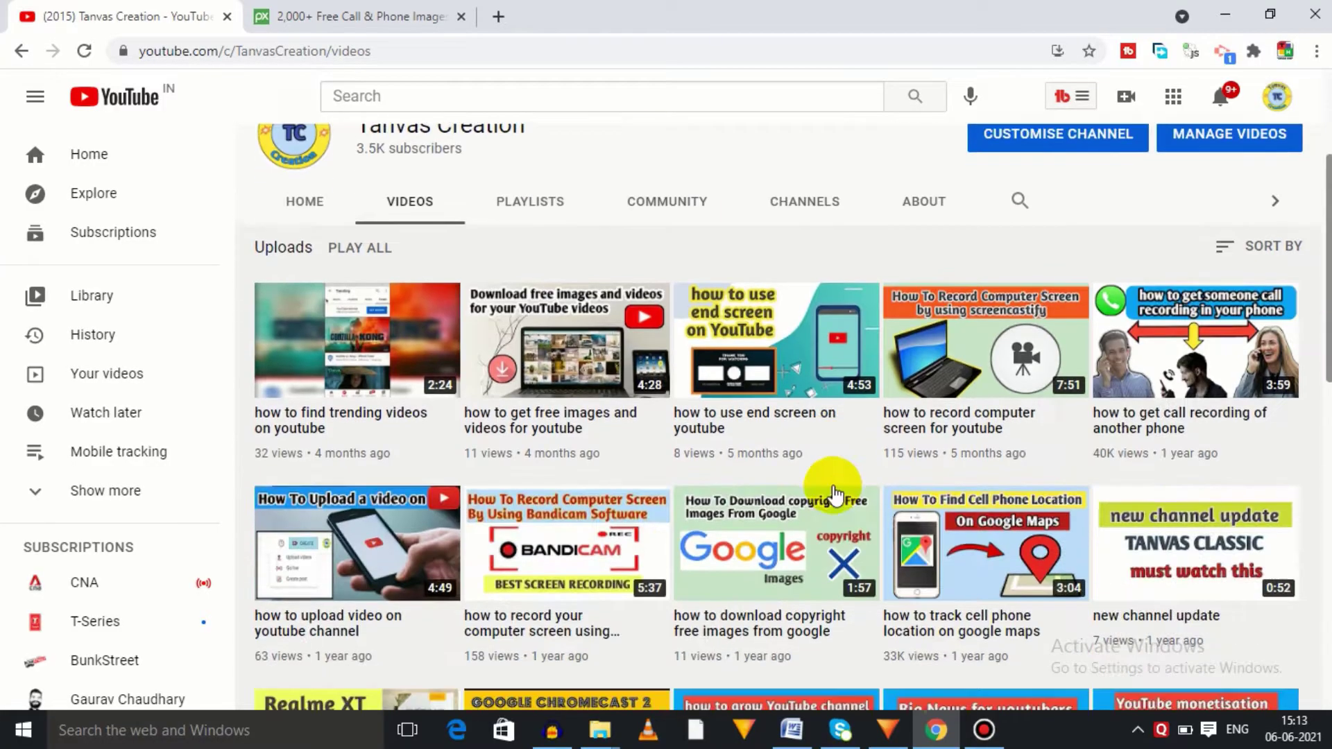
pyautogui.scroll(-1, 793, 416)
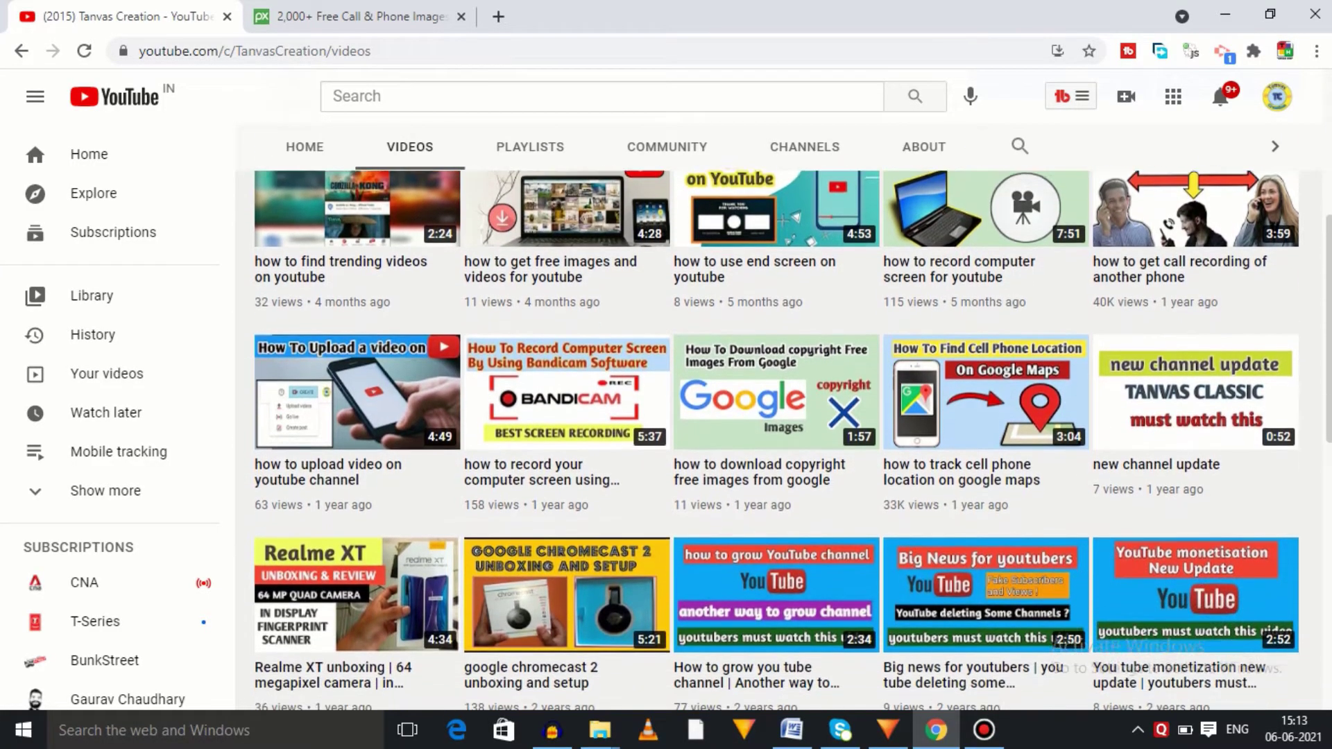
pyautogui.scroll(-1, 793, 416)
pyautogui.scroll(-1, 793, 416)
pyautogui.scroll(-1, 793, 416)
pyautogui.scroll(-1, 793, 416)
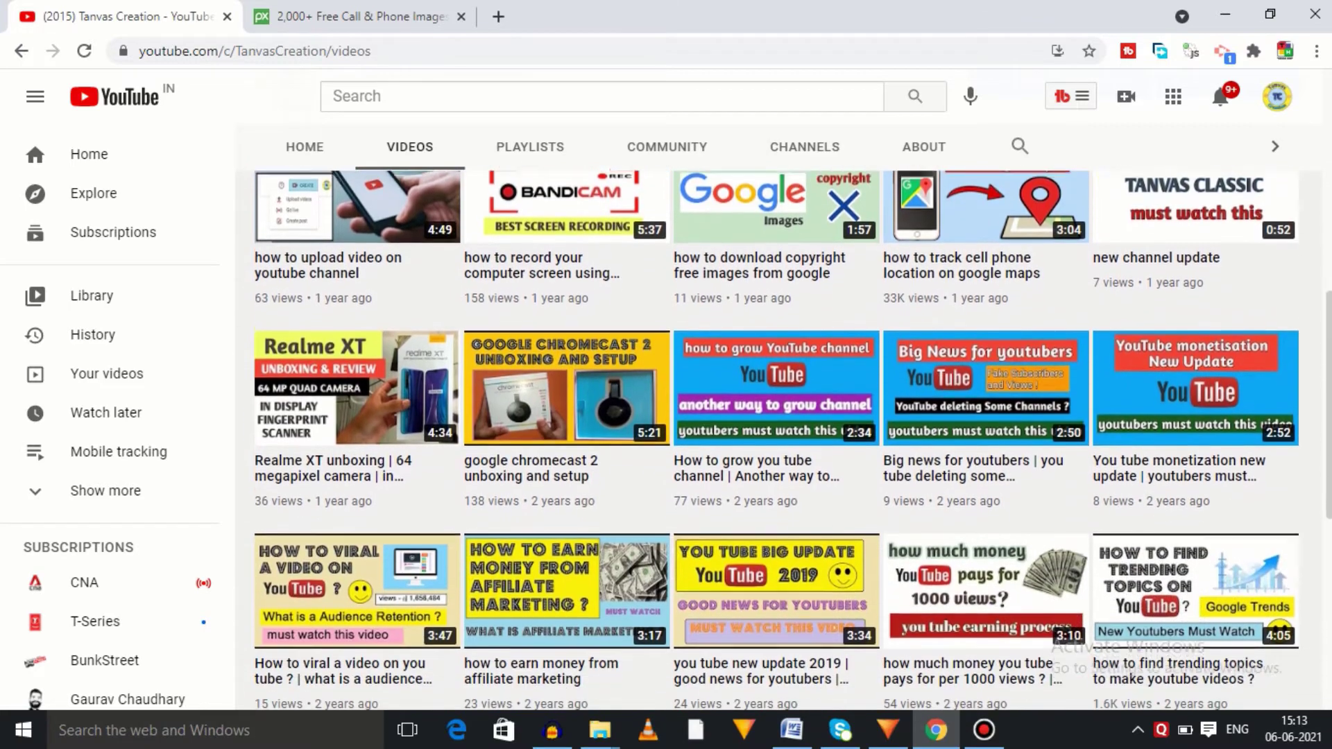
pyautogui.scroll(-1, 793, 416)
pyautogui.scroll(-1, 793, 416)
pyautogui.scroll(-2, 792, 416)
pyautogui.scroll(-1, 793, 417)
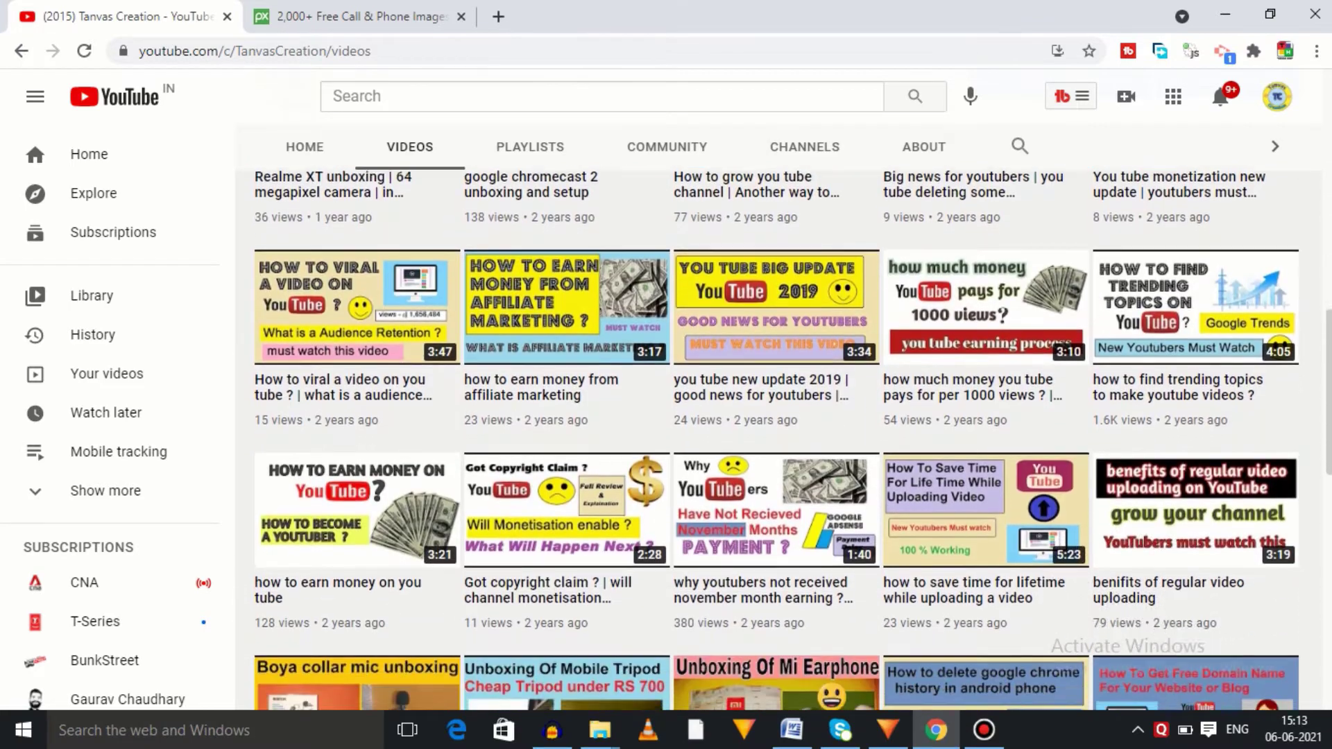
pyautogui.scroll(-1, 793, 416)
pyautogui.scroll(-1, 792, 416)
pyautogui.scroll(-1, 793, 416)
pyautogui.scroll(-1, 792, 416)
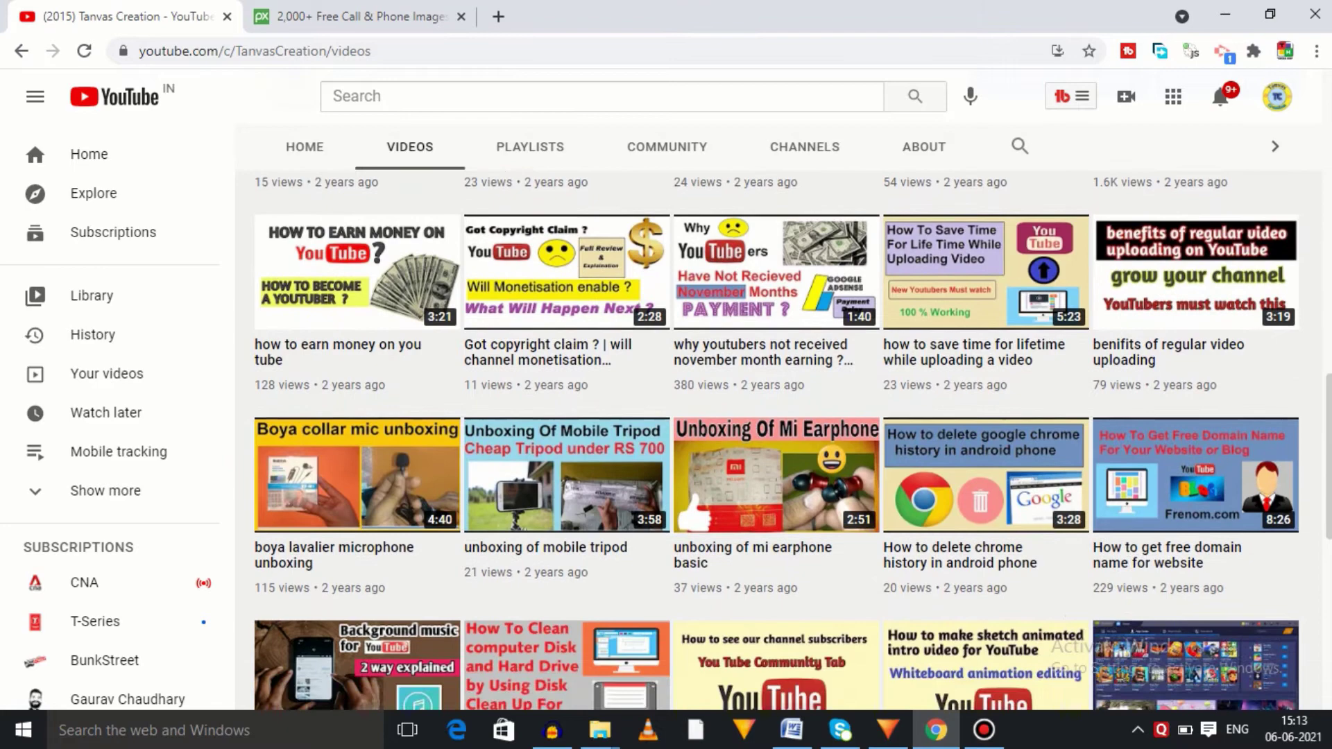
pyautogui.scroll(-1, 792, 416)
pyautogui.scroll(-2, 793, 416)
pyautogui.scroll(-2, 793, 416)
pyautogui.scroll(-1, 793, 416)
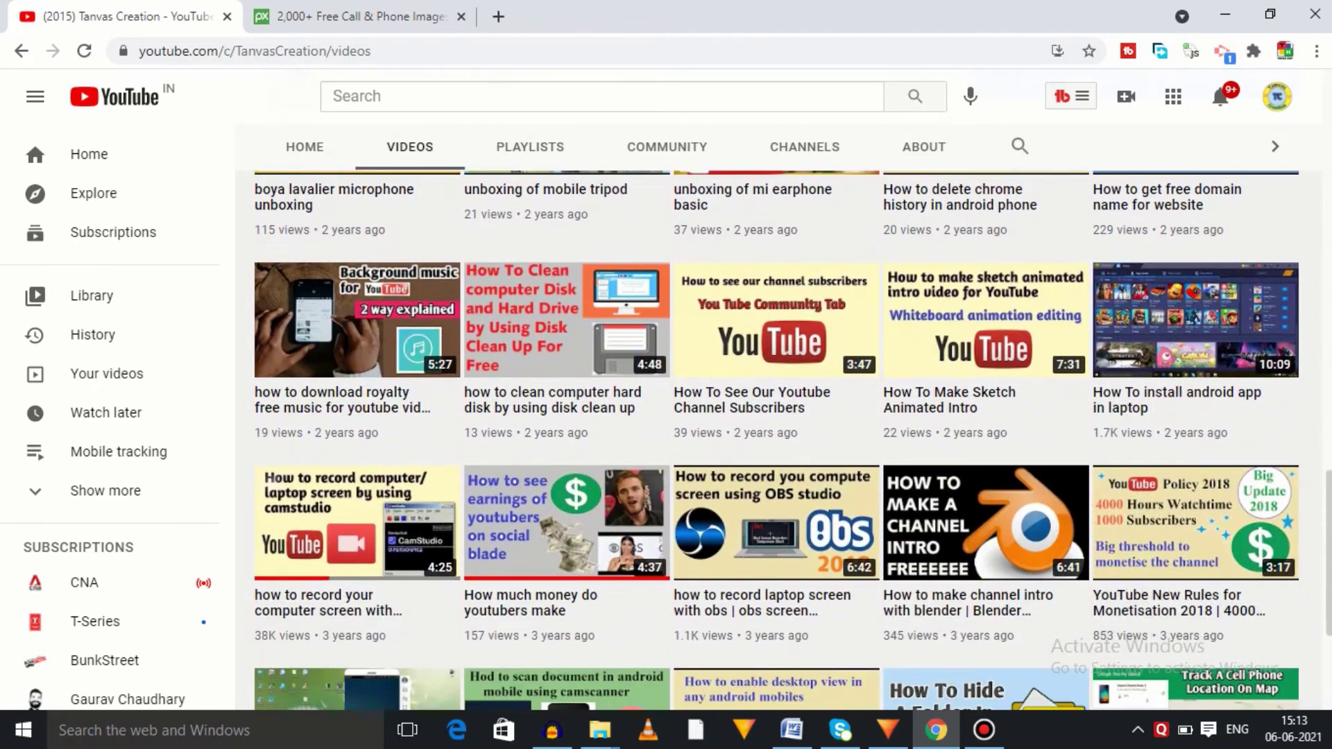
pyautogui.scroll(-1, 793, 416)
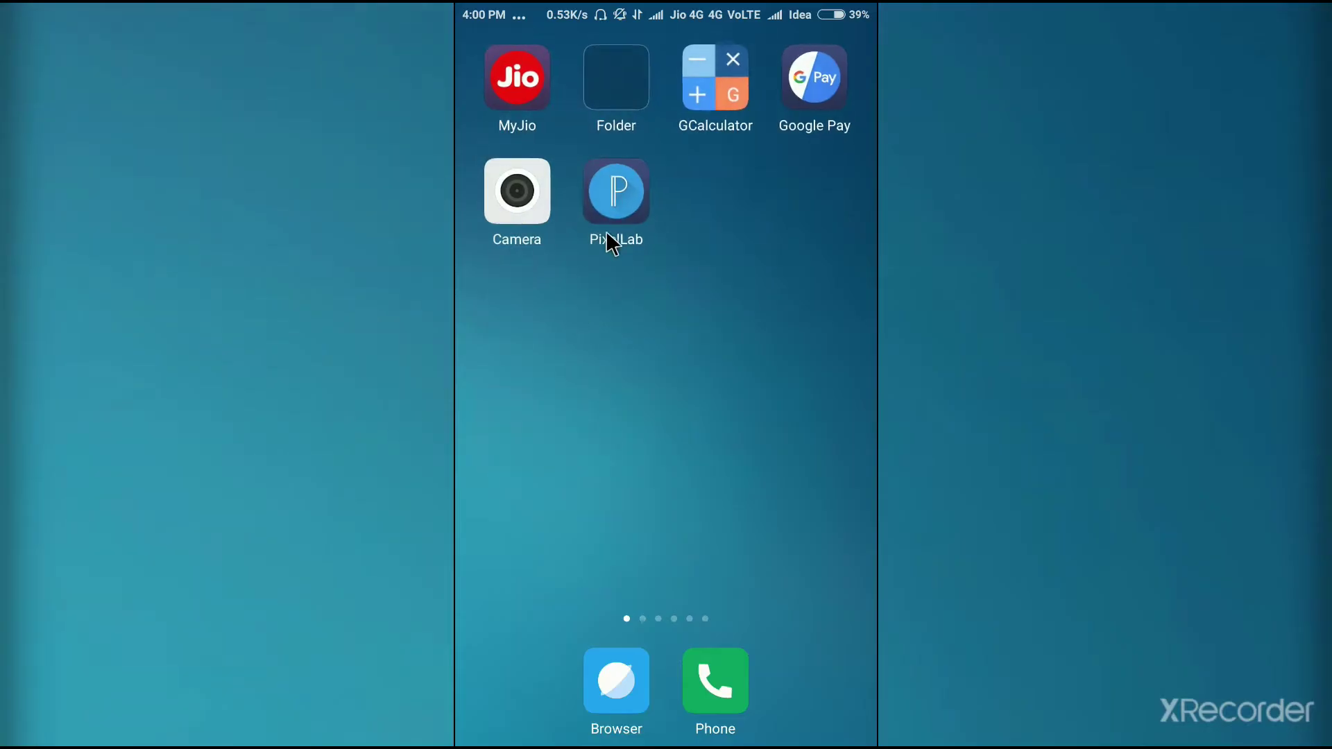
# Search Play Store for 'automatic call' and open Appliqato's Automatic Call Recorder listing.
pyautogui.moveTo(783, 351); pyautogui.dragTo(484, 298)
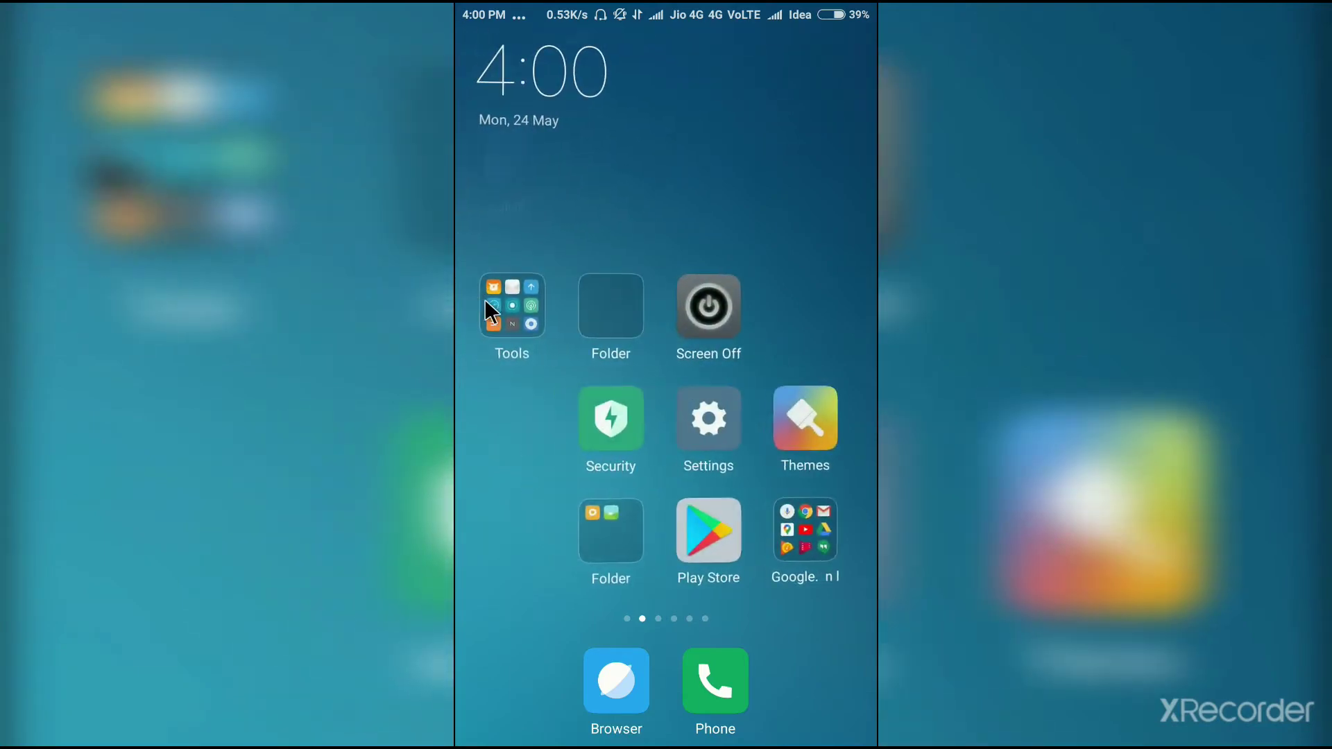
pyautogui.click(705, 530)
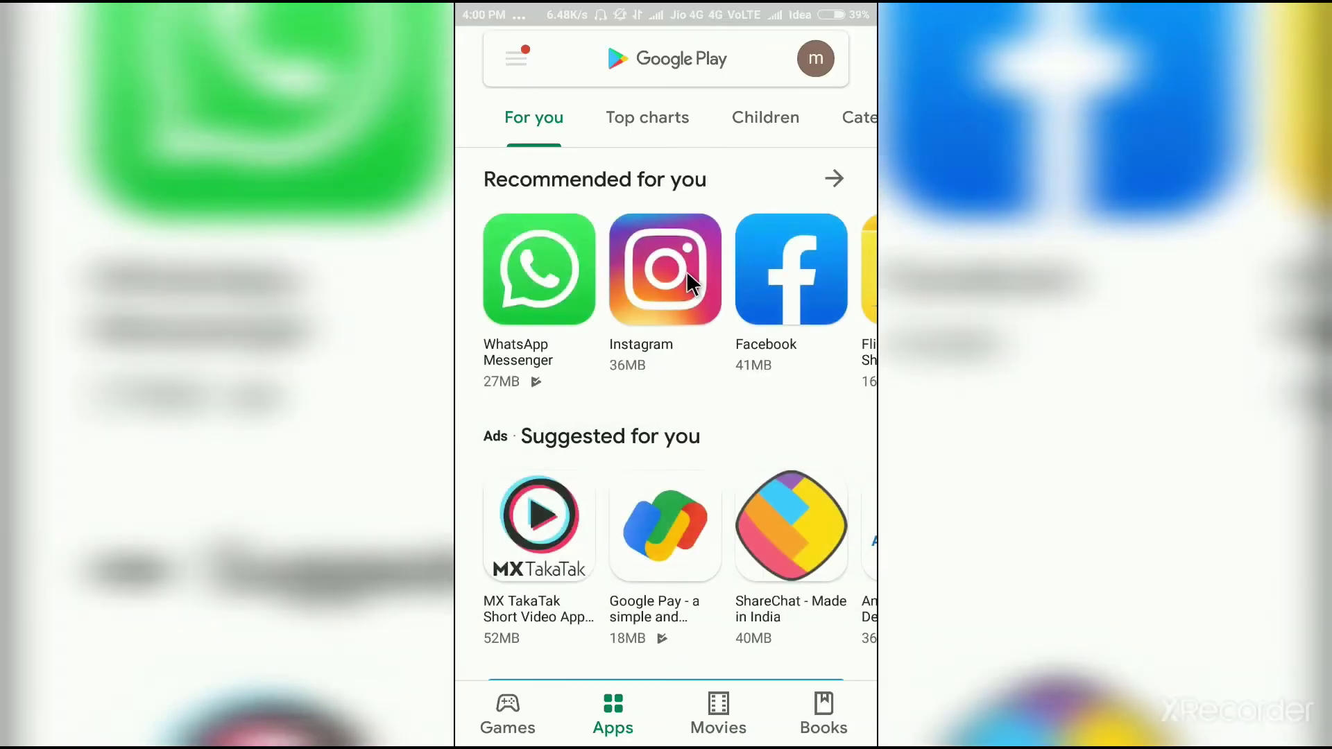
pyautogui.click(655, 54)
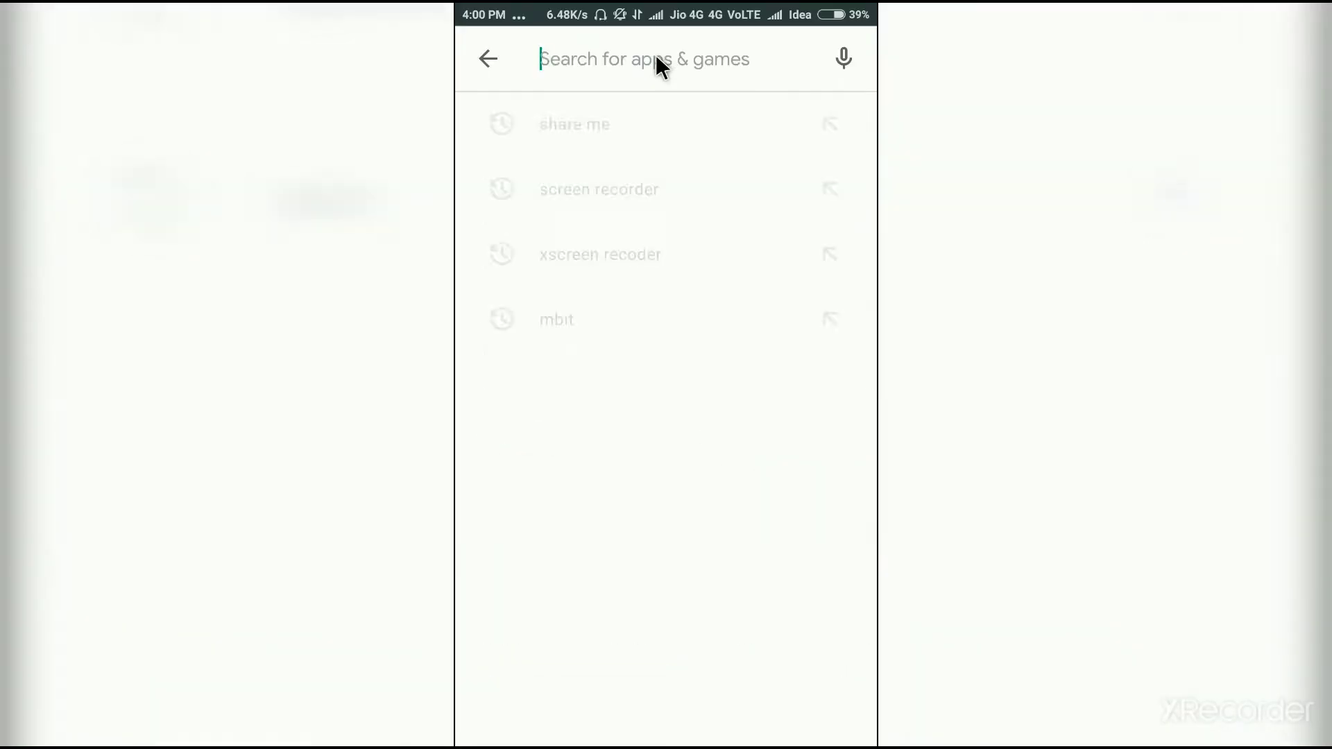
pyautogui.write('automatic call')
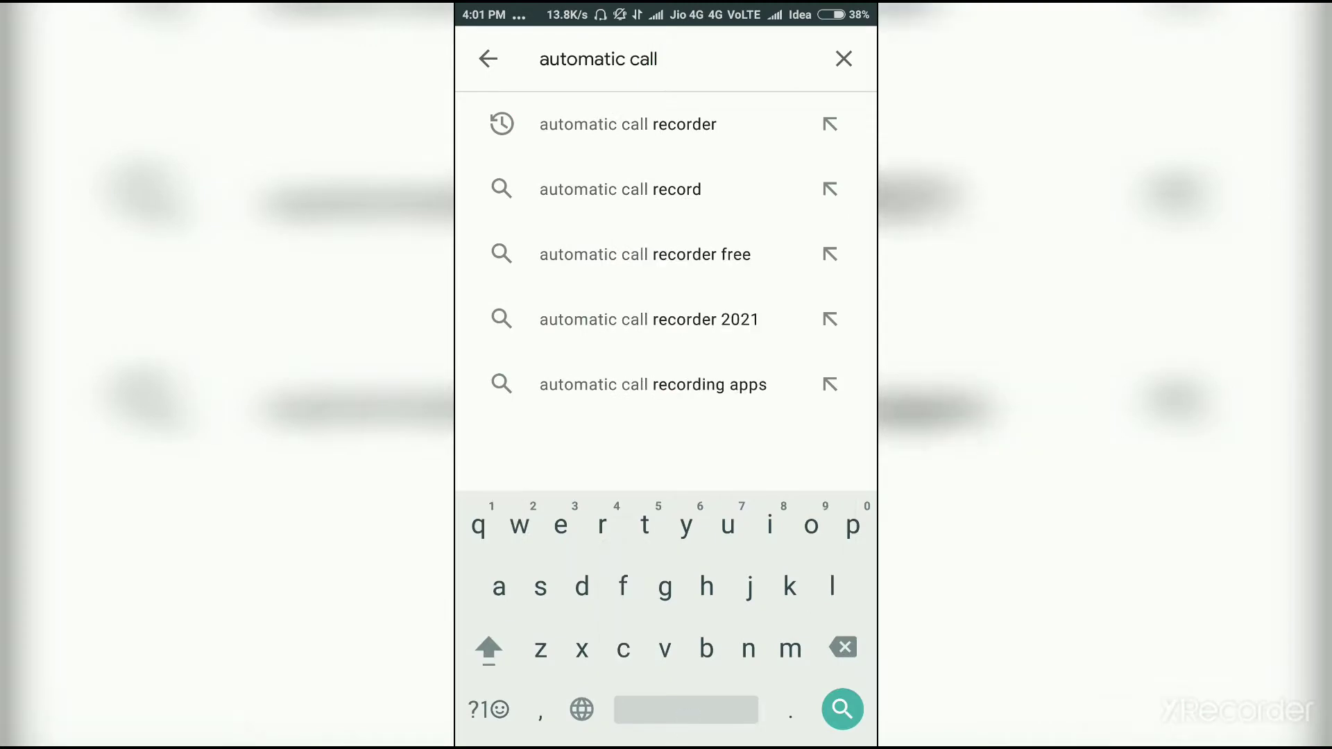
pyautogui.click(627, 125)
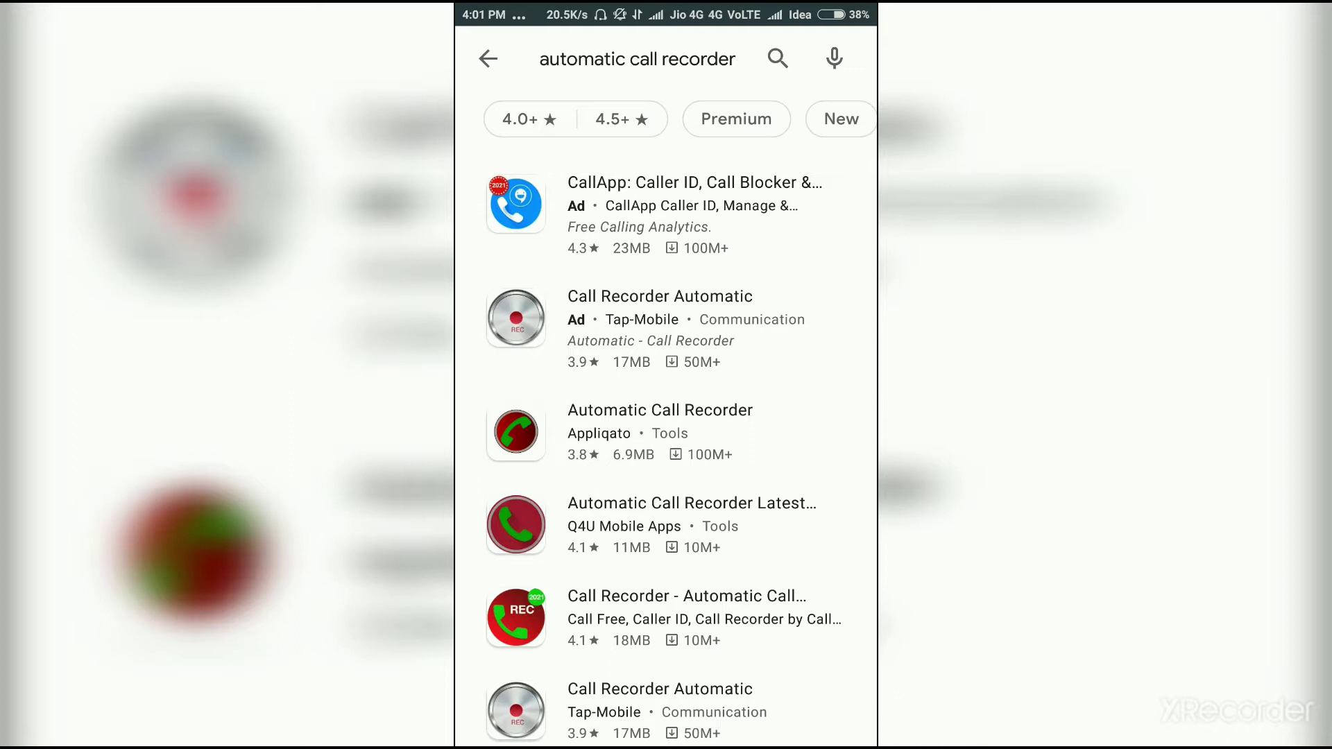
pyautogui.scroll(-3, 634, 270)
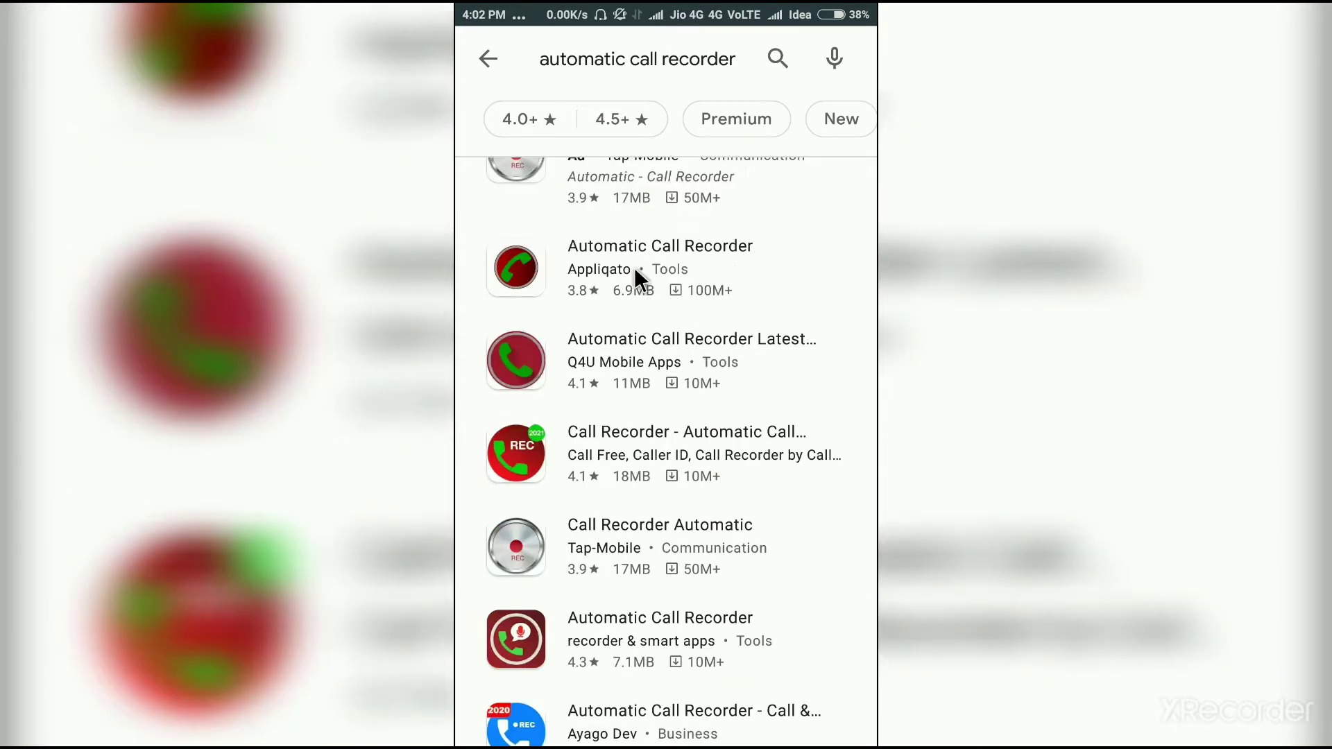
pyautogui.click(634, 269)
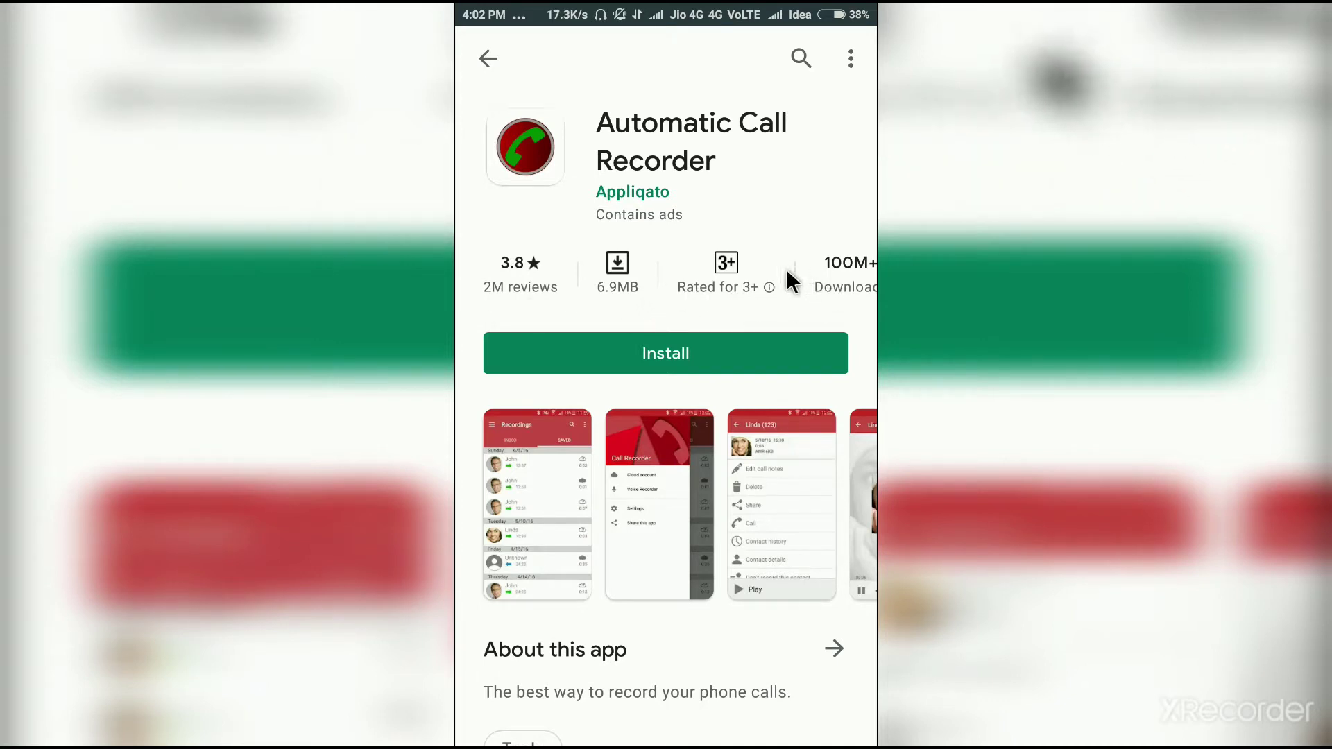
# Install Automatic Call Recorder and launch it.
pyautogui.moveTo(763, 283); pyautogui.dragTo(735, 284)
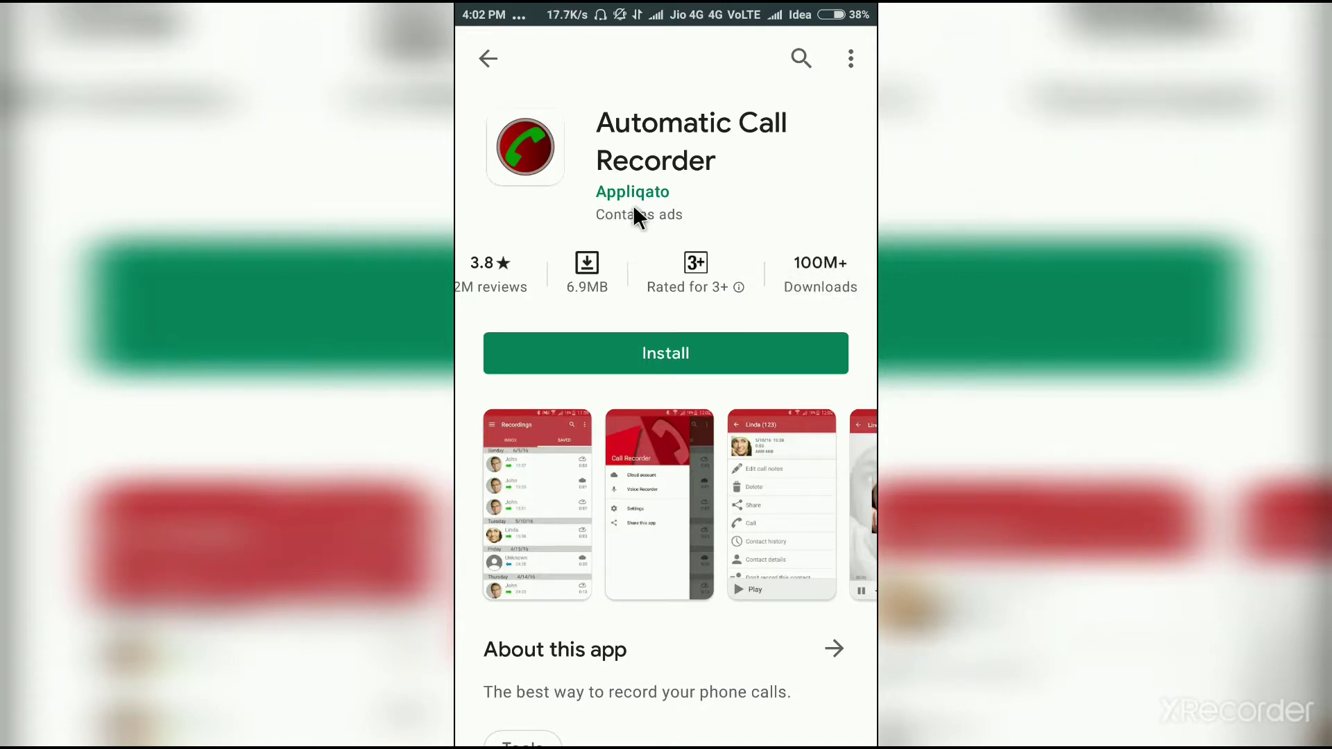
pyautogui.click(694, 353)
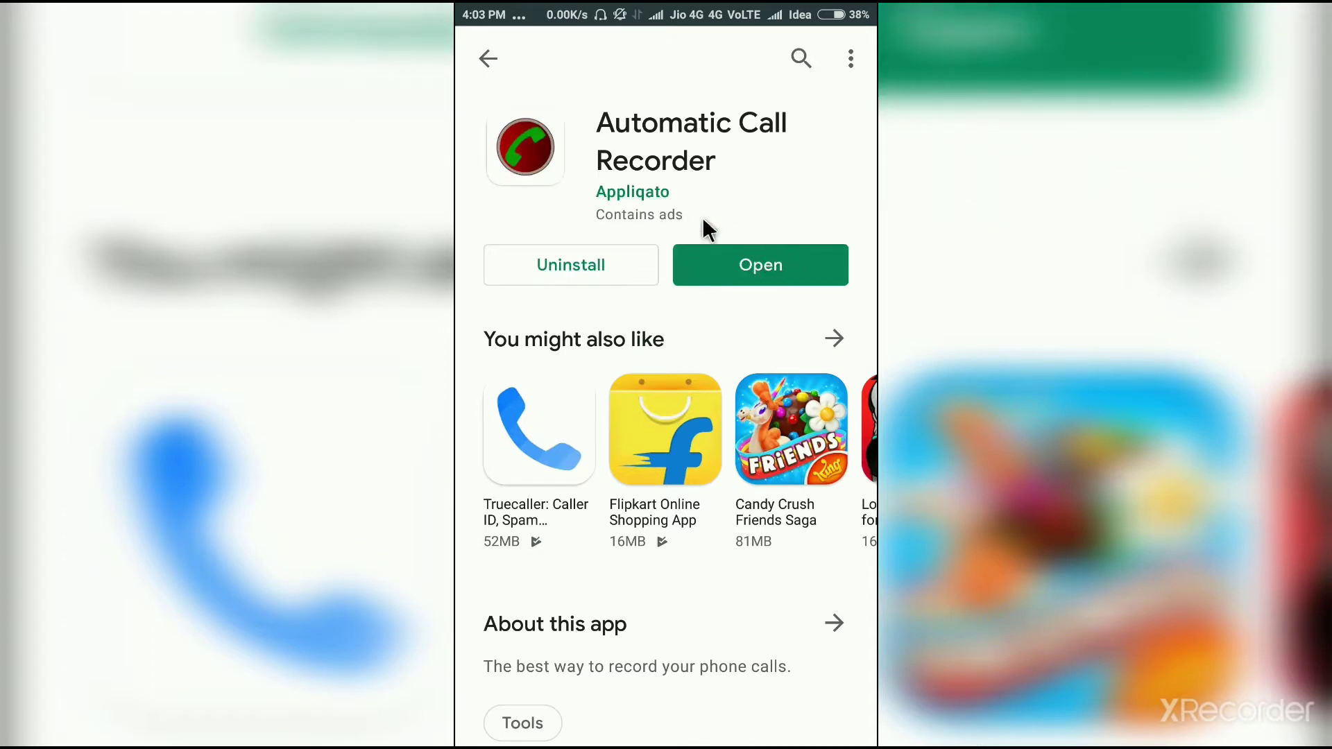
pyautogui.click(752, 271)
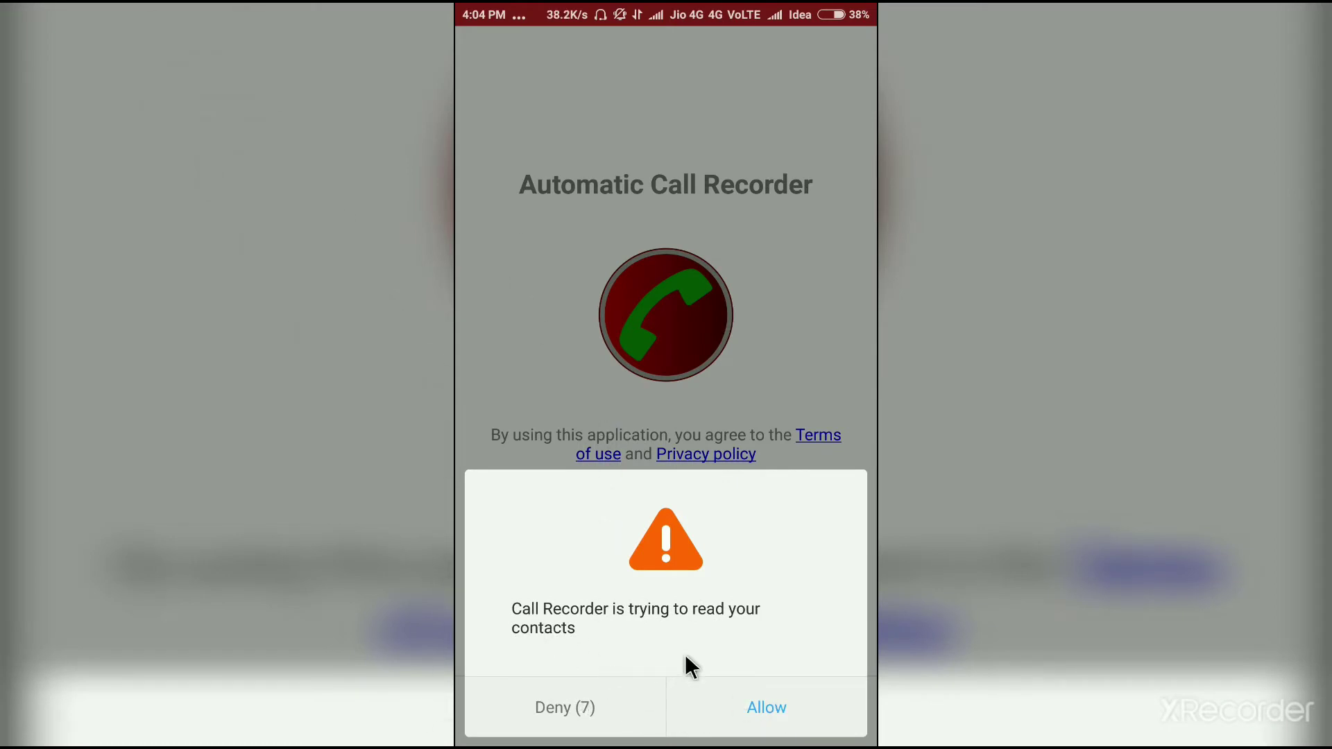
# Allow contacts access, agree to the terms, and keep the red theme.
pyautogui.click(777, 727)
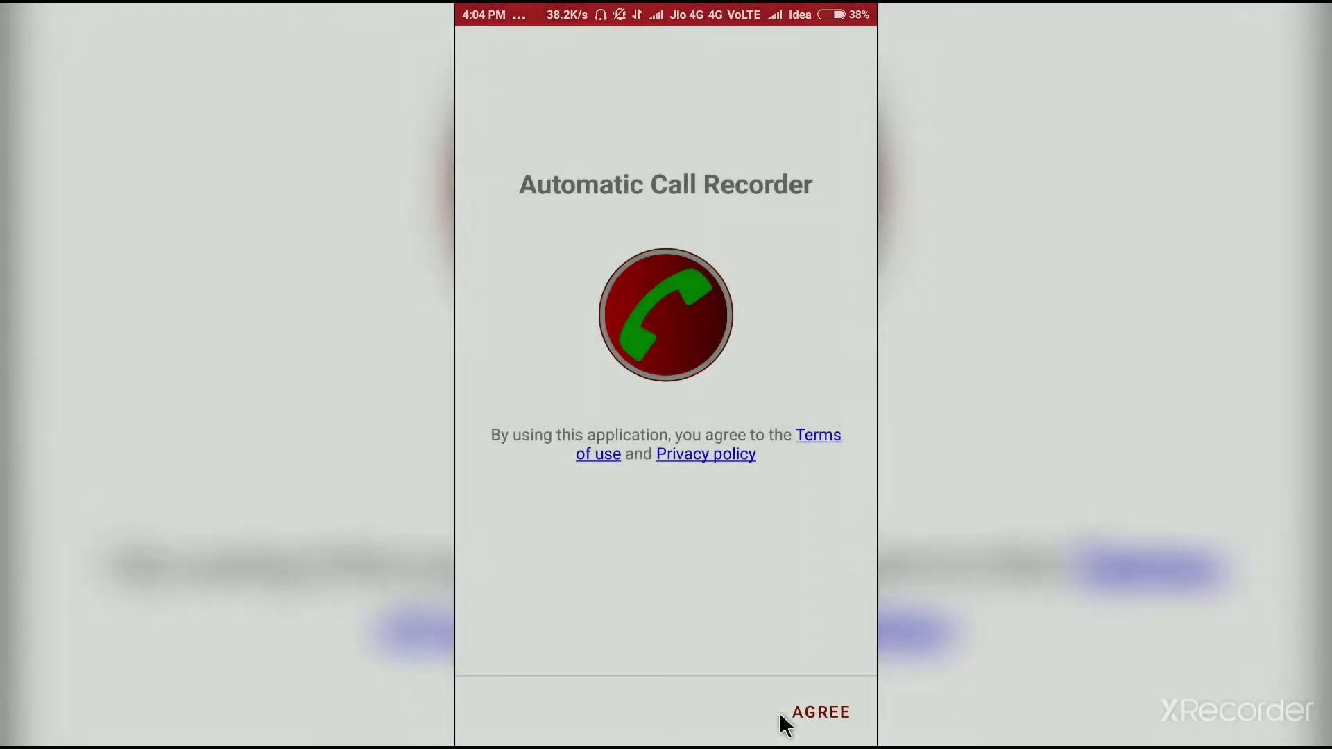
pyautogui.click(811, 695)
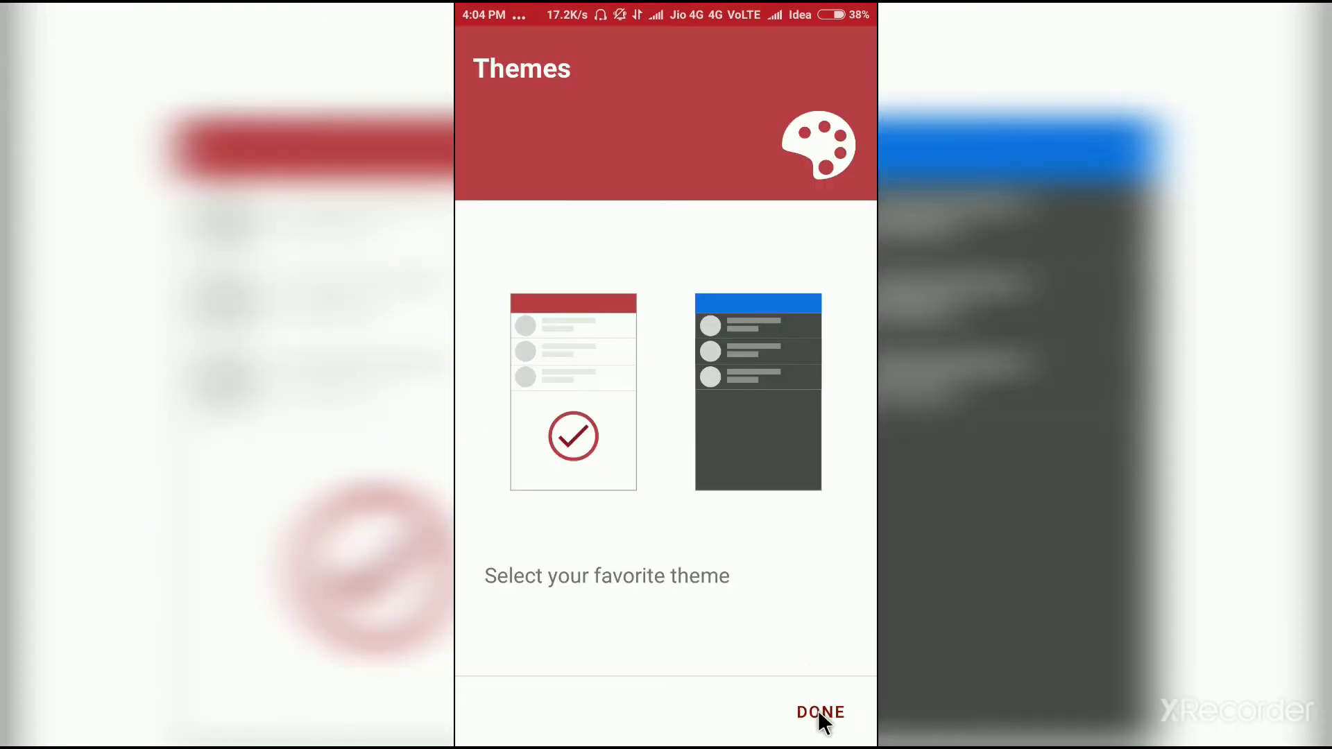
pyautogui.click(819, 712)
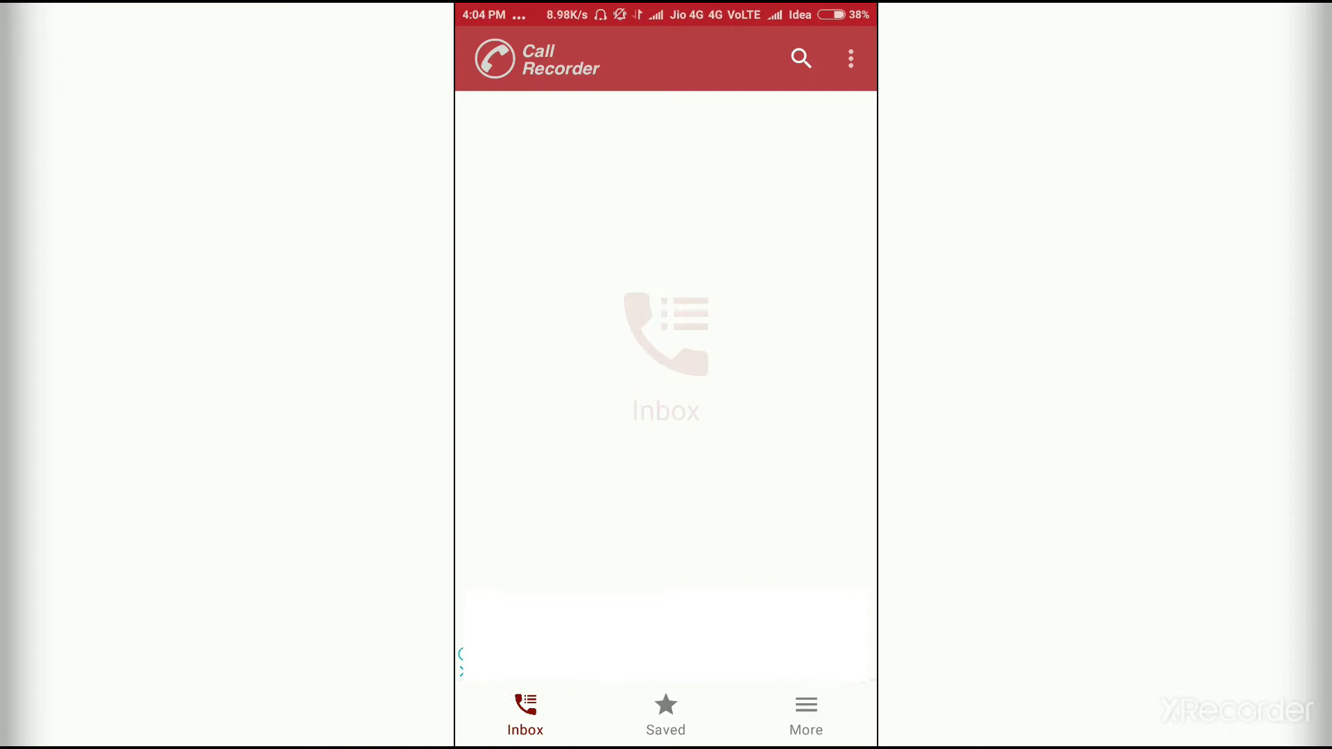
# In Settings > Recording mode, switch on Automatic speaker.
pyautogui.click(801, 704)
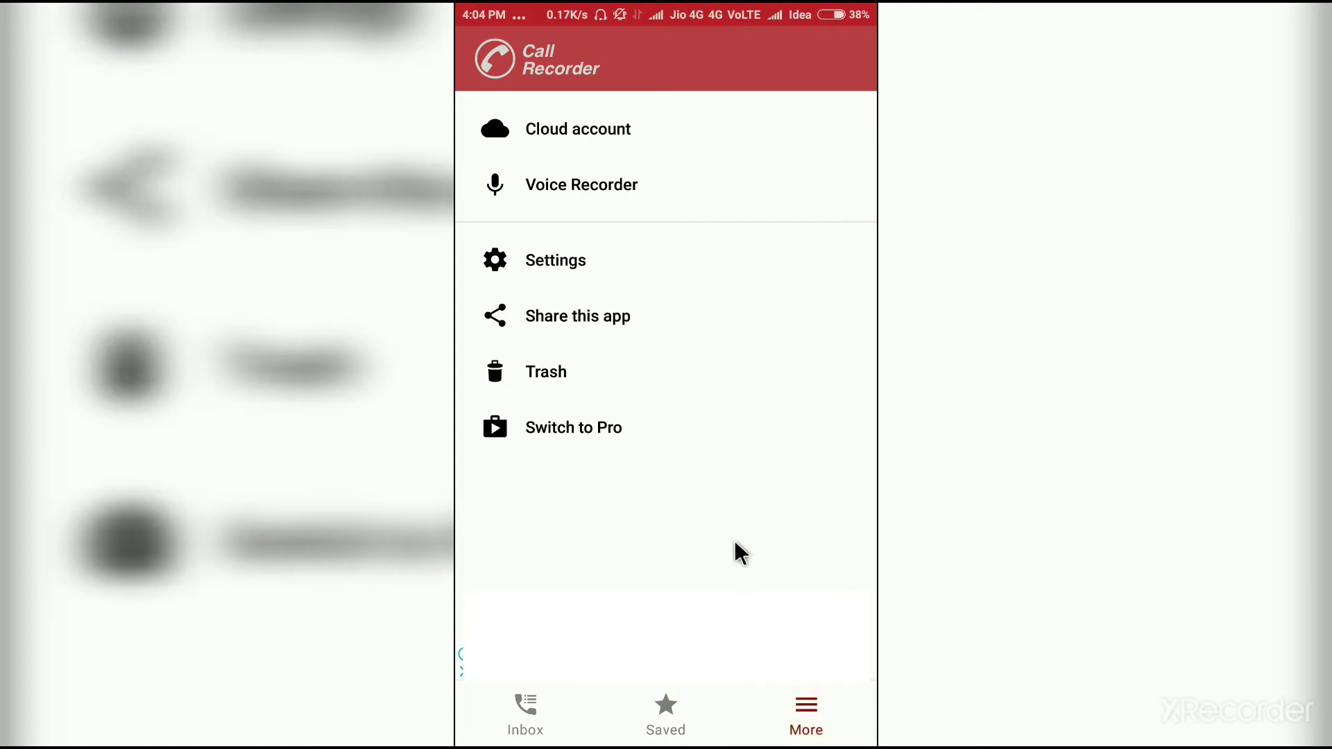
pyautogui.click(556, 259)
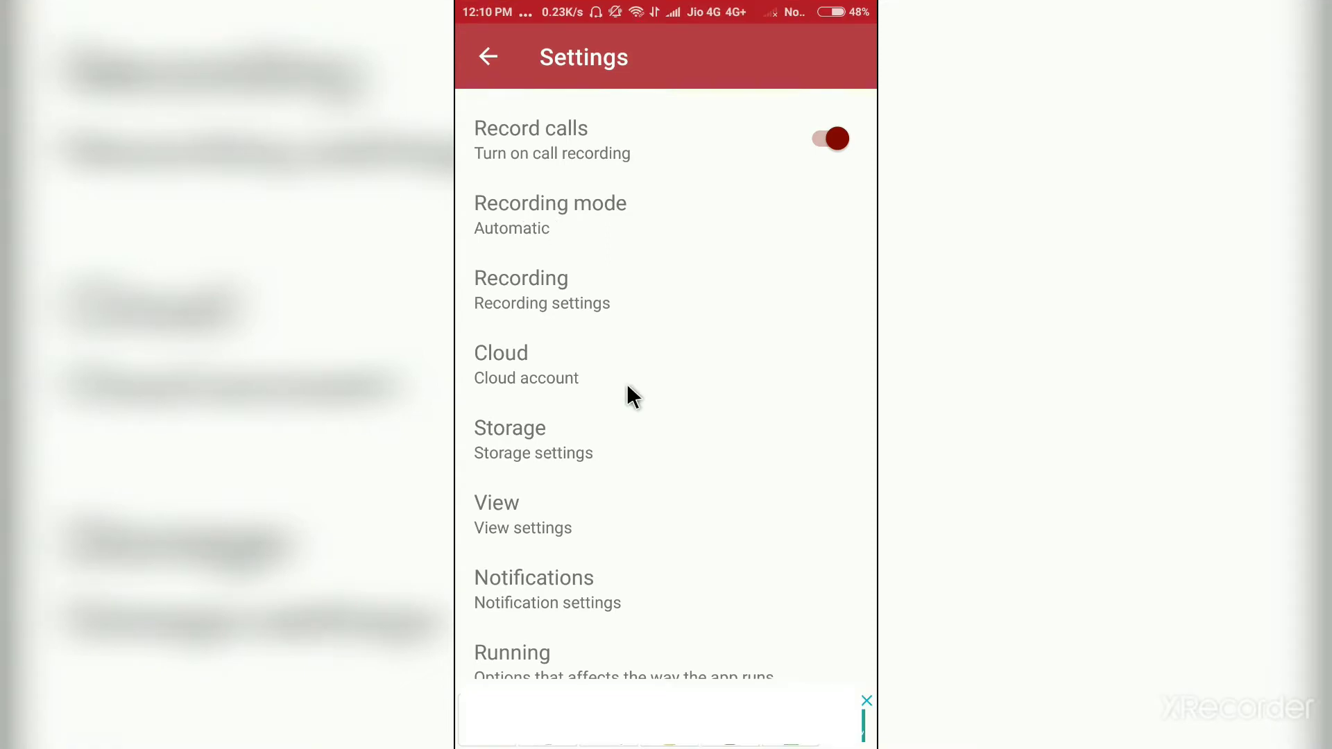
pyautogui.click(591, 229)
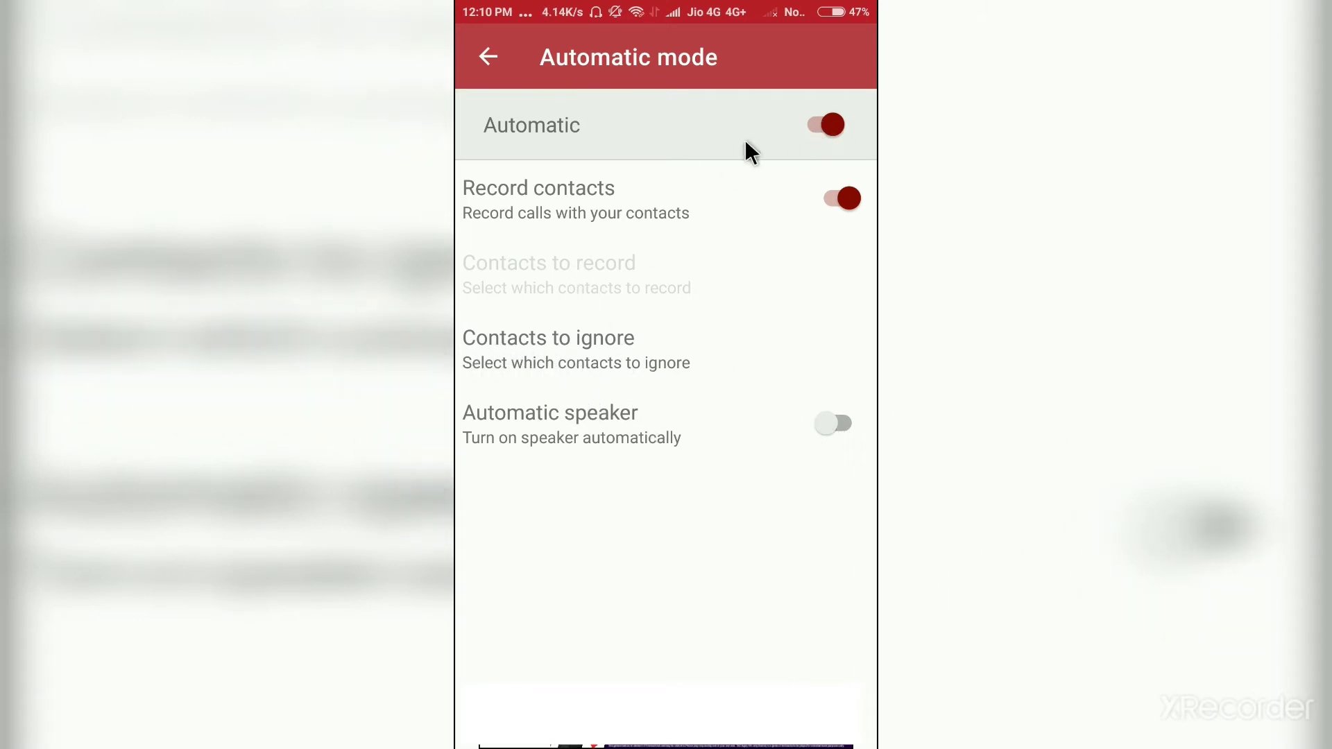
pyautogui.click(830, 424)
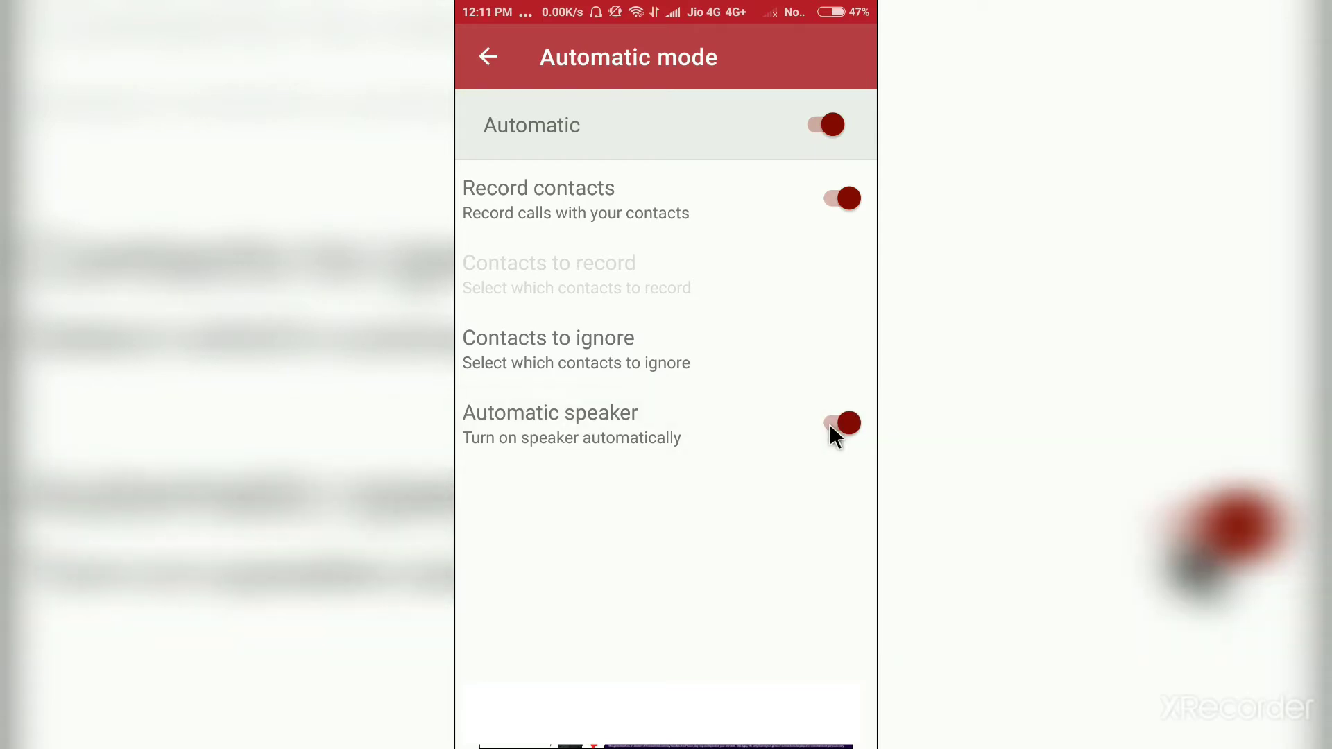
pyautogui.press('Escape')
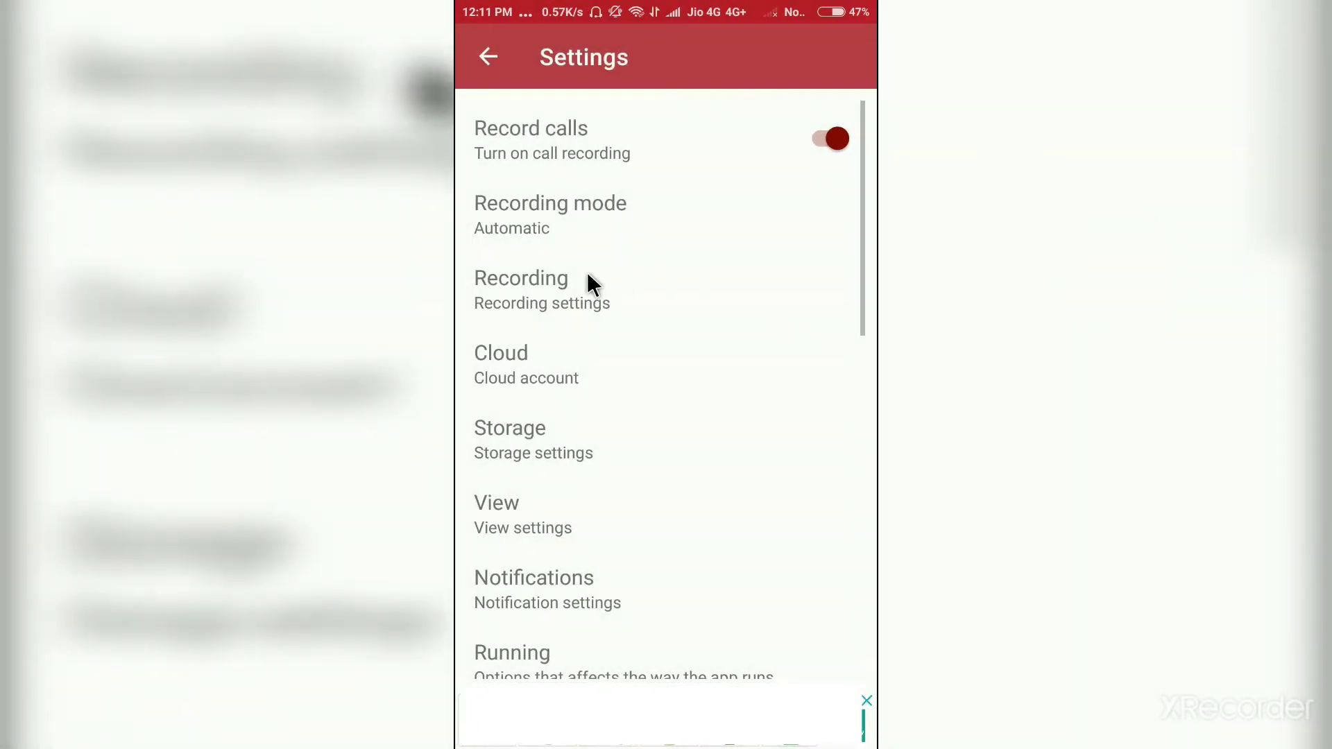
pyautogui.click(569, 285)
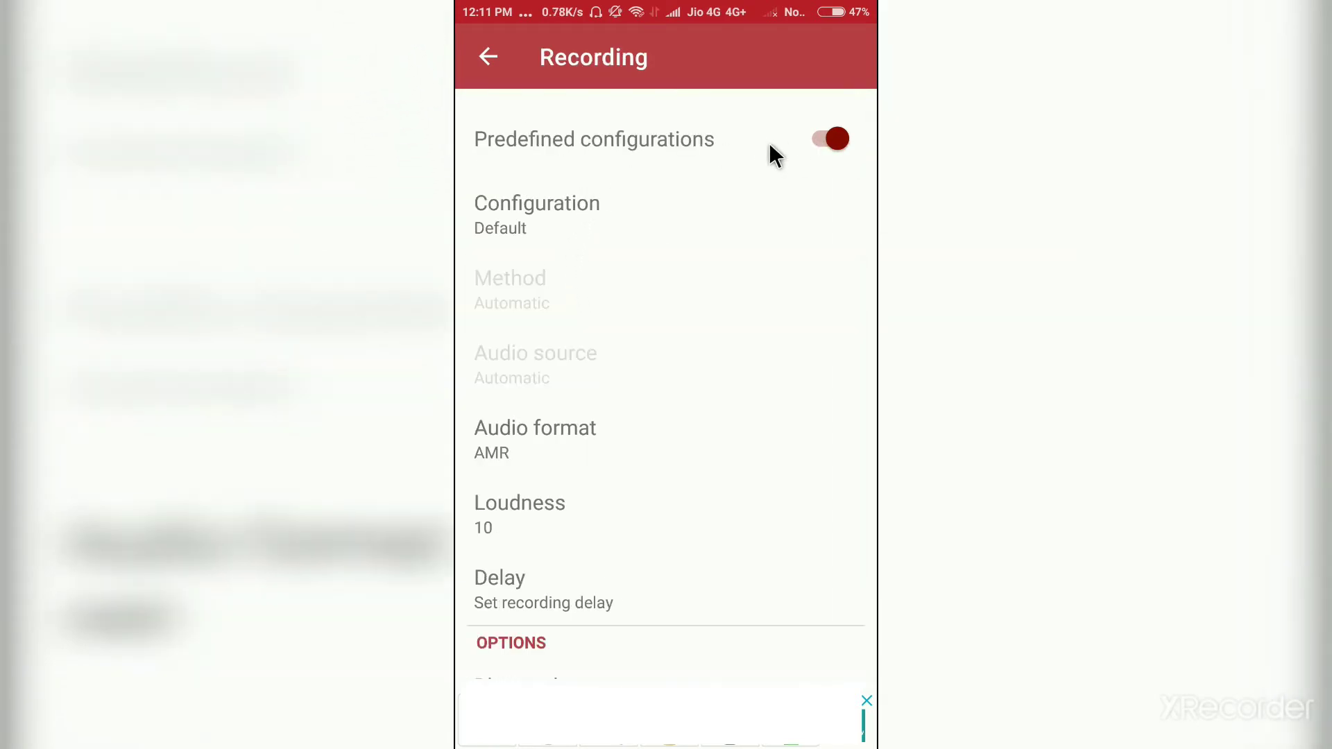
pyautogui.click(578, 425)
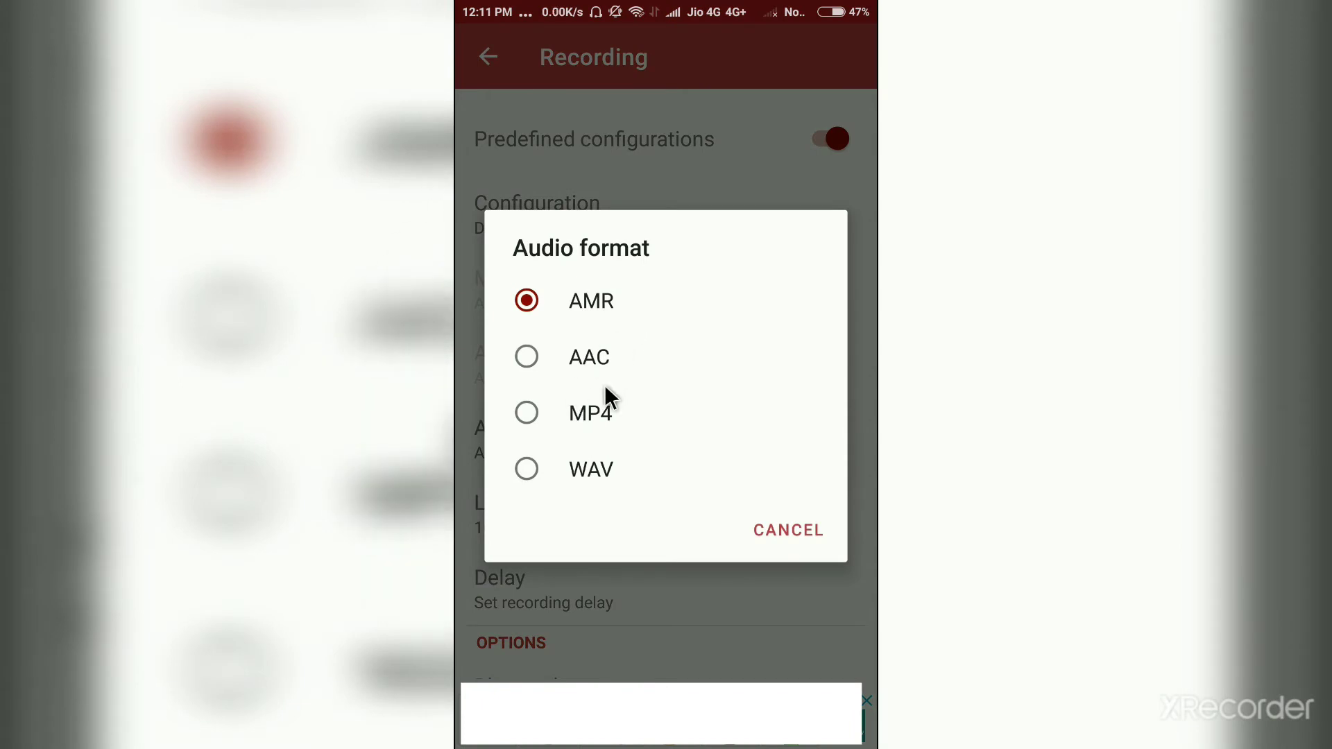
pyautogui.click(525, 301)
pyautogui.scroll(-3, 560, 420)
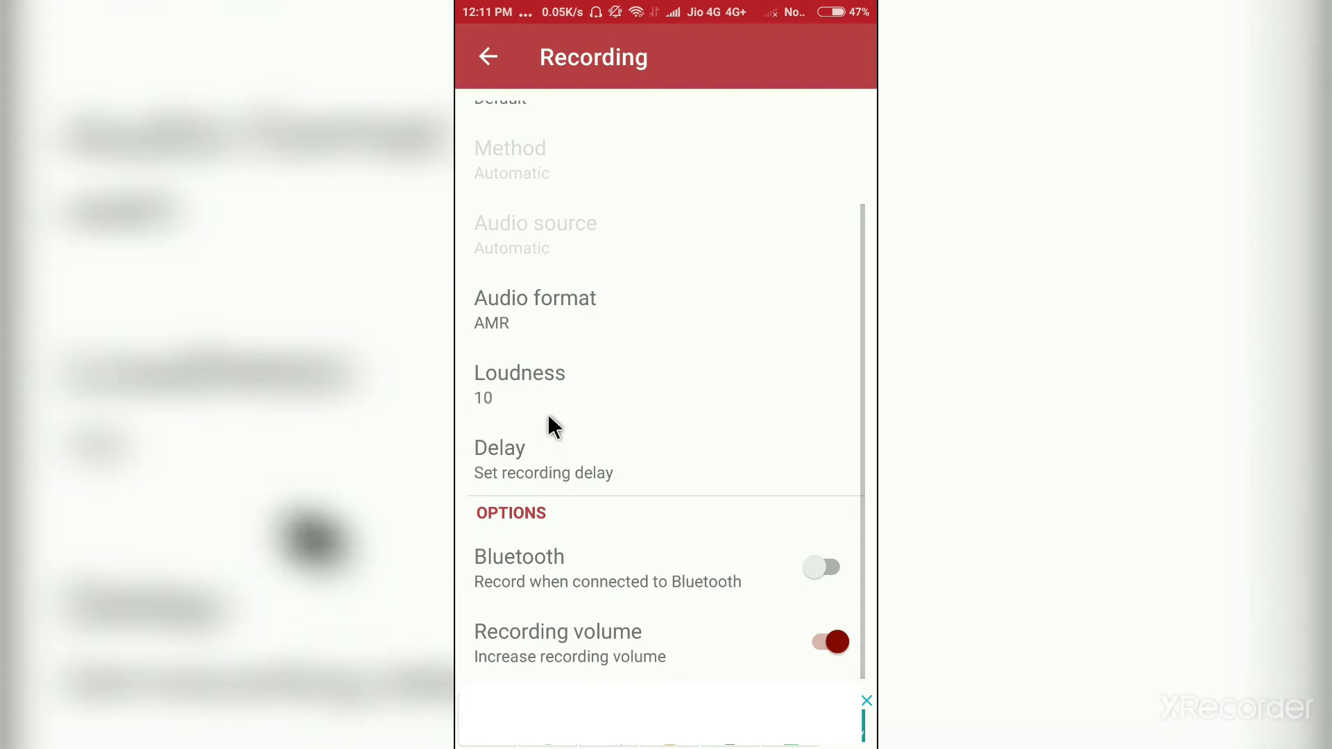
pyautogui.click(604, 470)
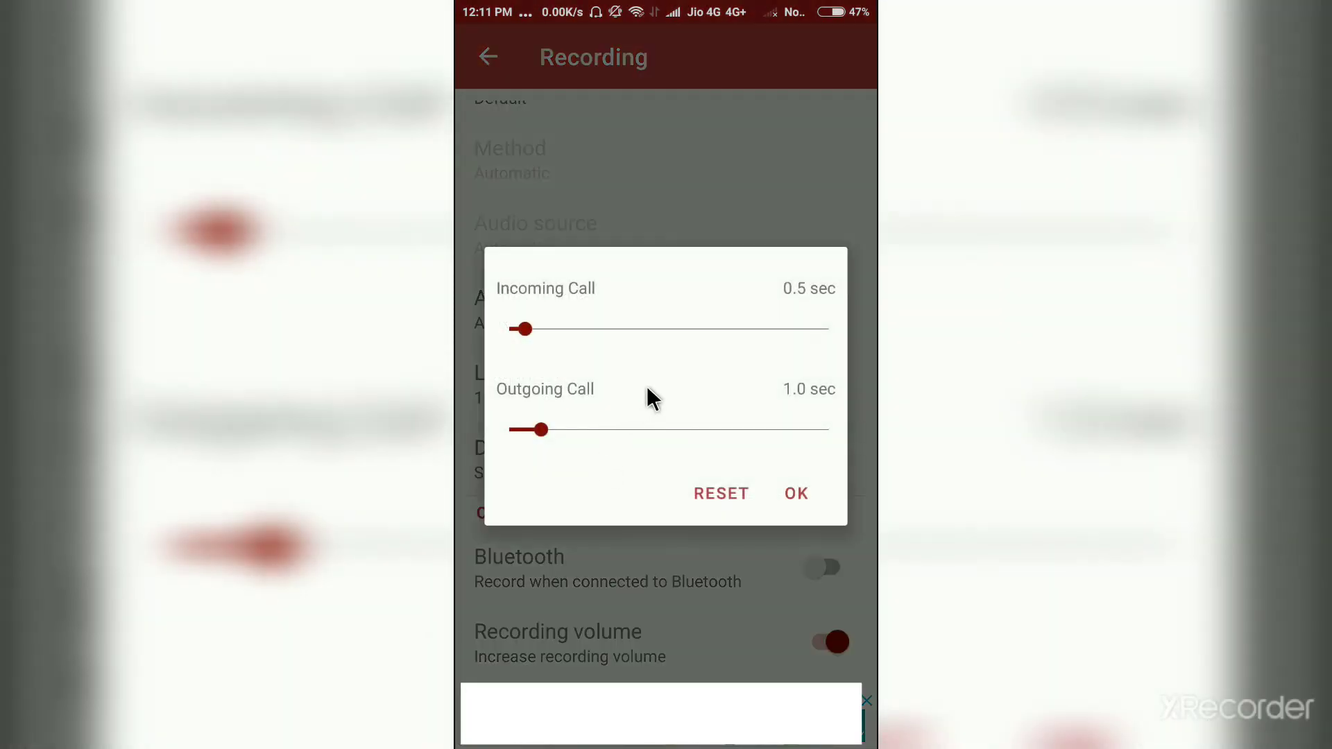
pyautogui.click(796, 493)
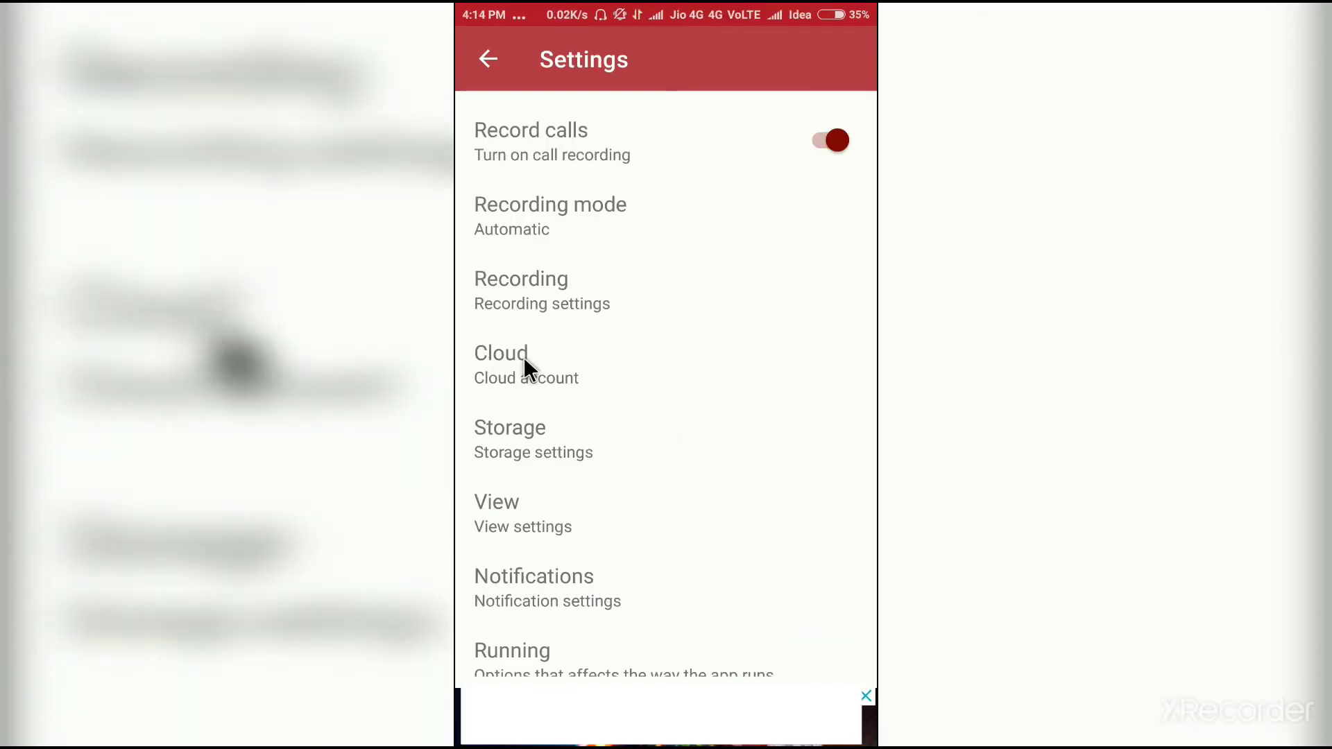
pyautogui.click(524, 360)
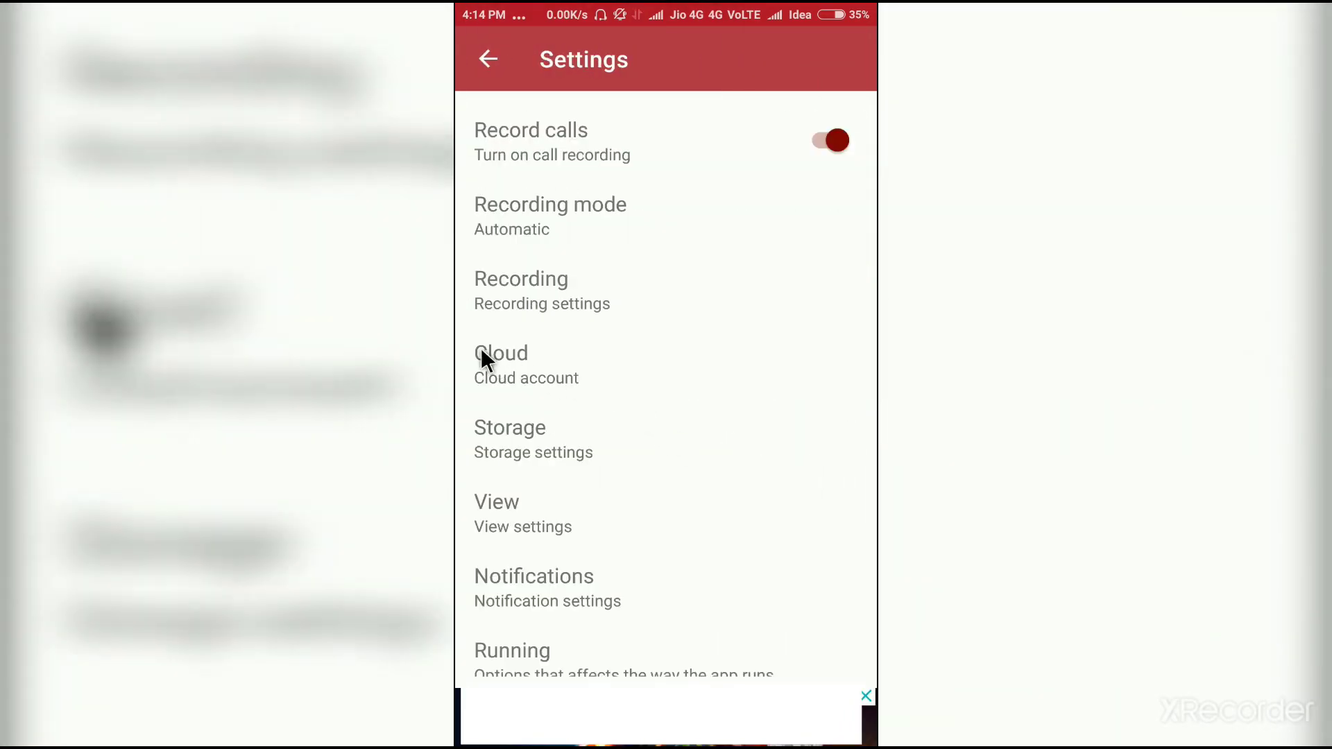
# Link the third Google account to Drive and sync recordings now over cellular data.
pyautogui.click(524, 360)
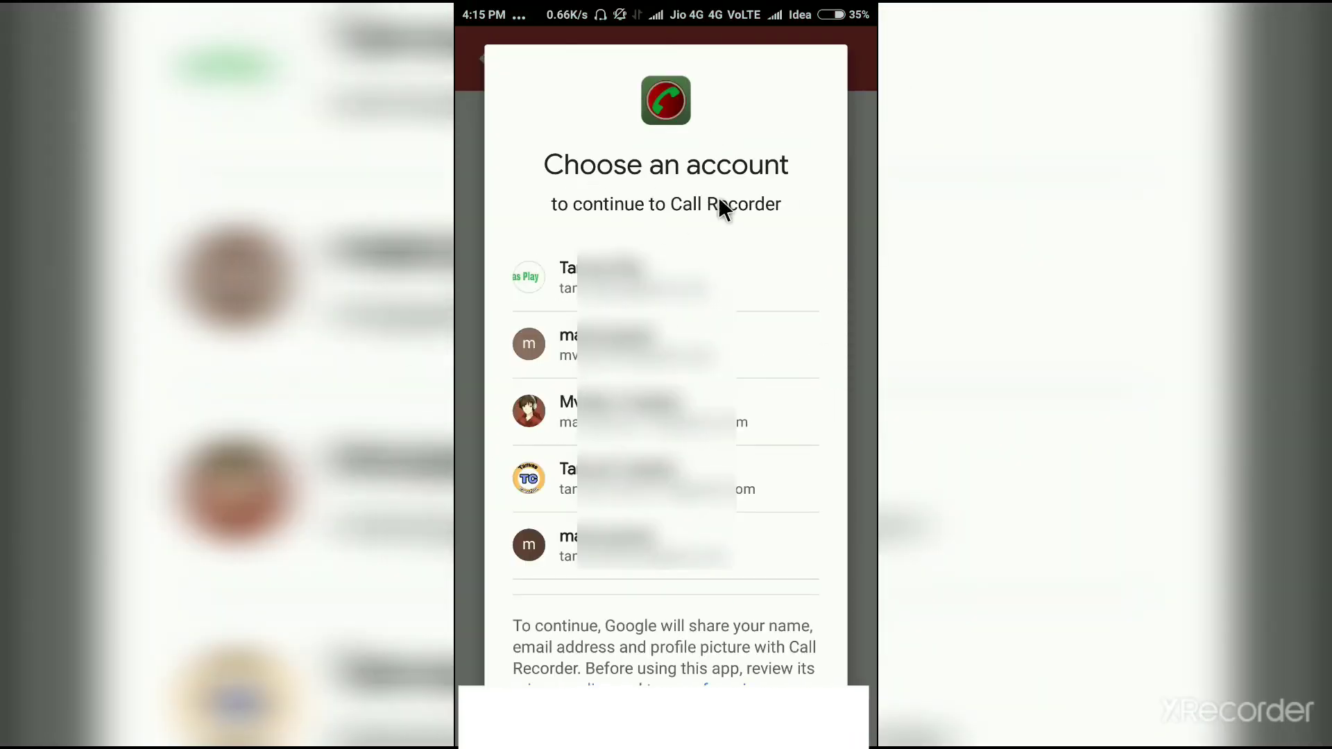
pyautogui.click(662, 430)
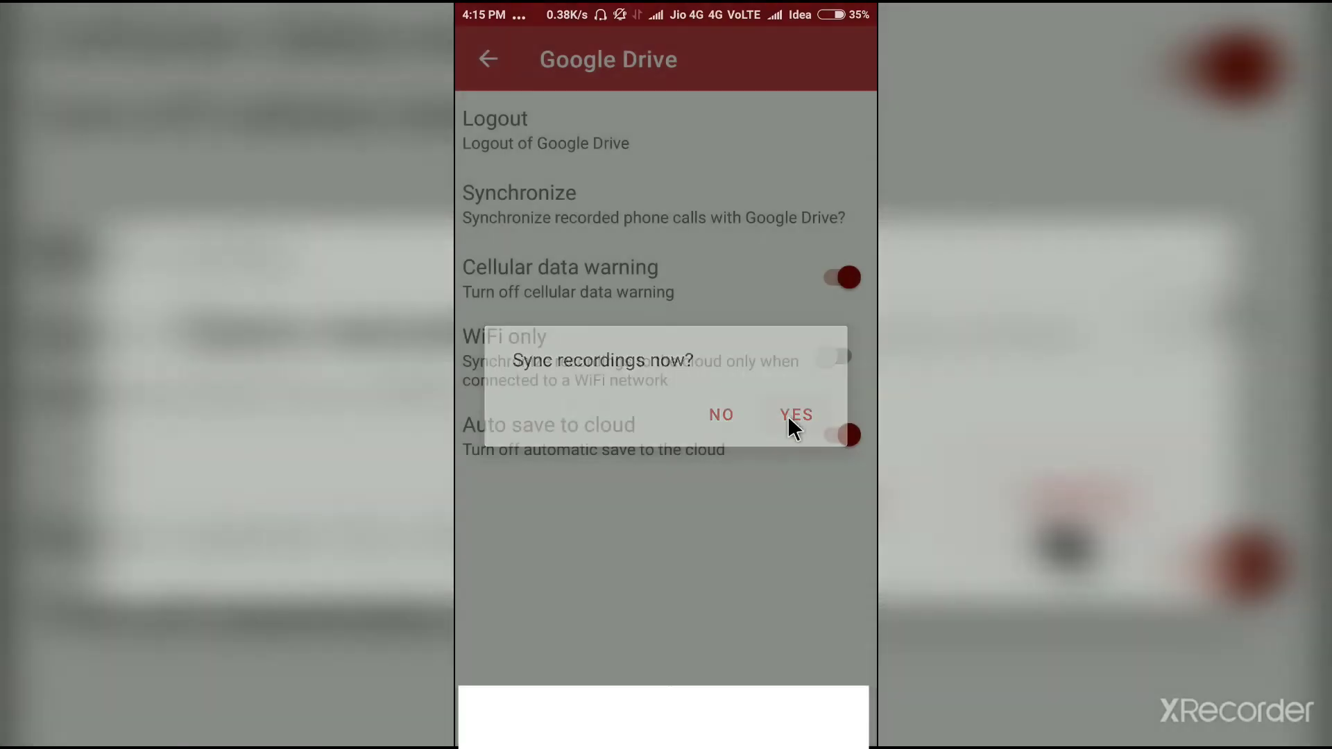
pyautogui.click(789, 414)
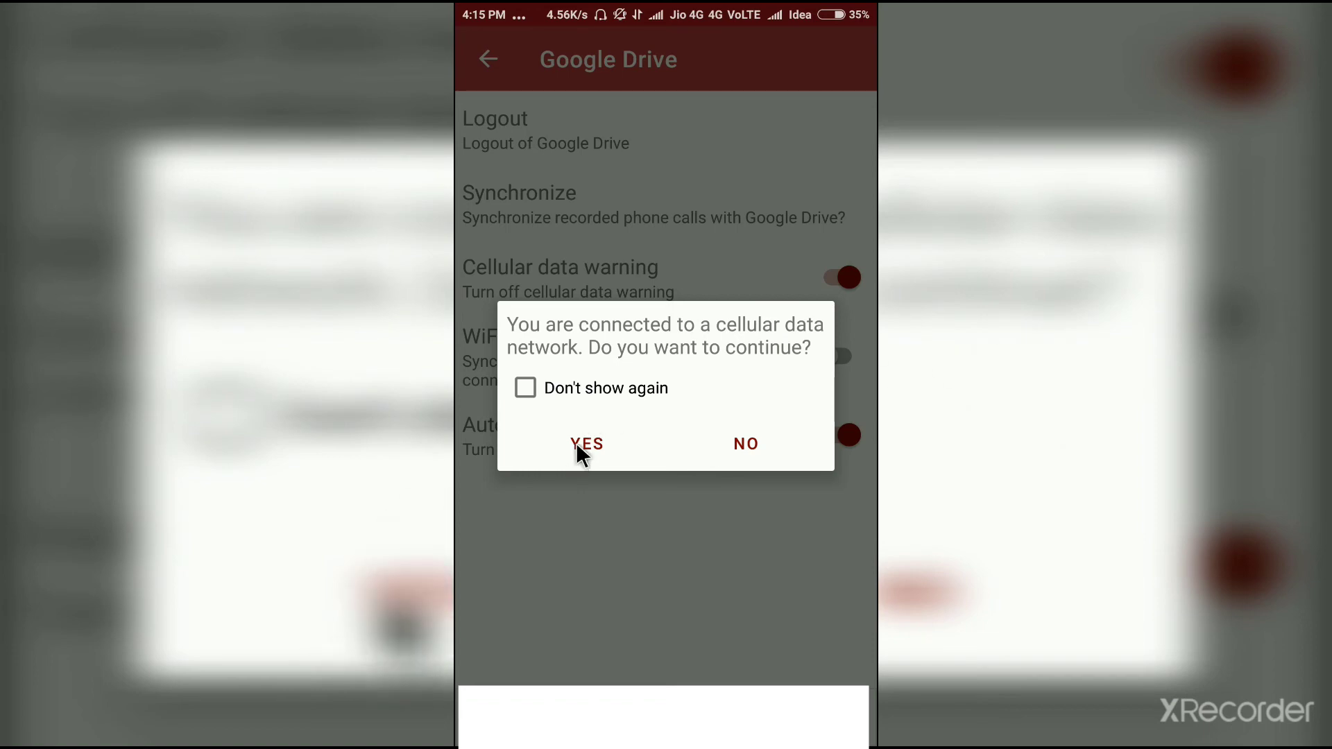
pyautogui.click(594, 445)
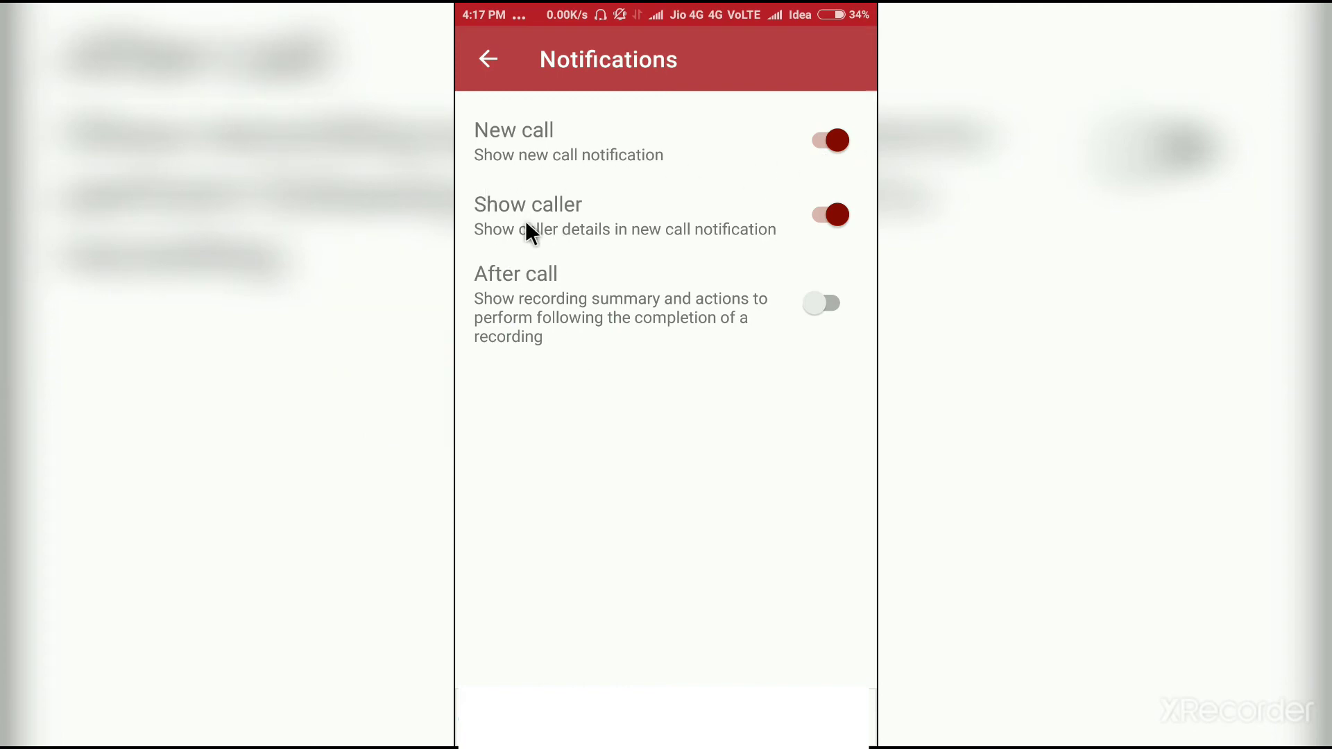
# Relaunch Call Recorder to its Inbox listing five recorded calls.
pyautogui.click(825, 80)
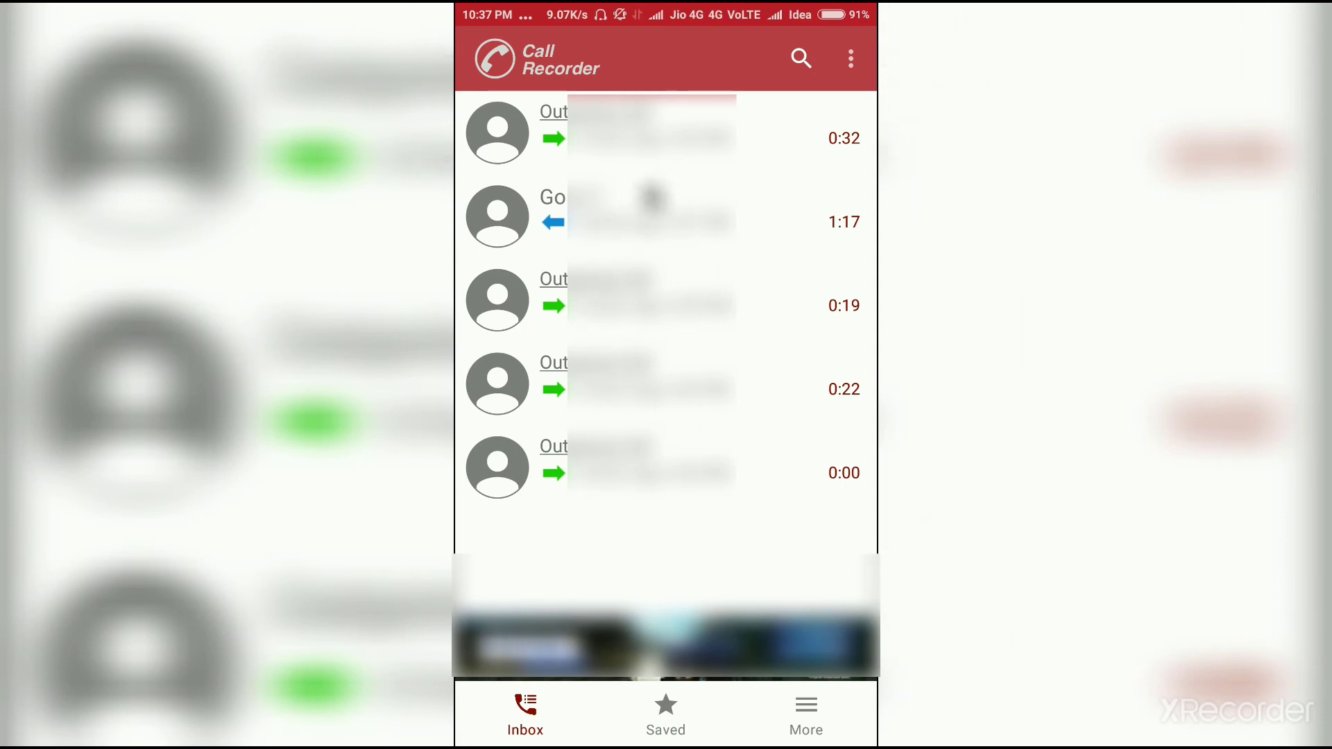
# Play and save the 0:32 outgoing recording, then open the 1:17 call's options.
pyautogui.click(727, 138)
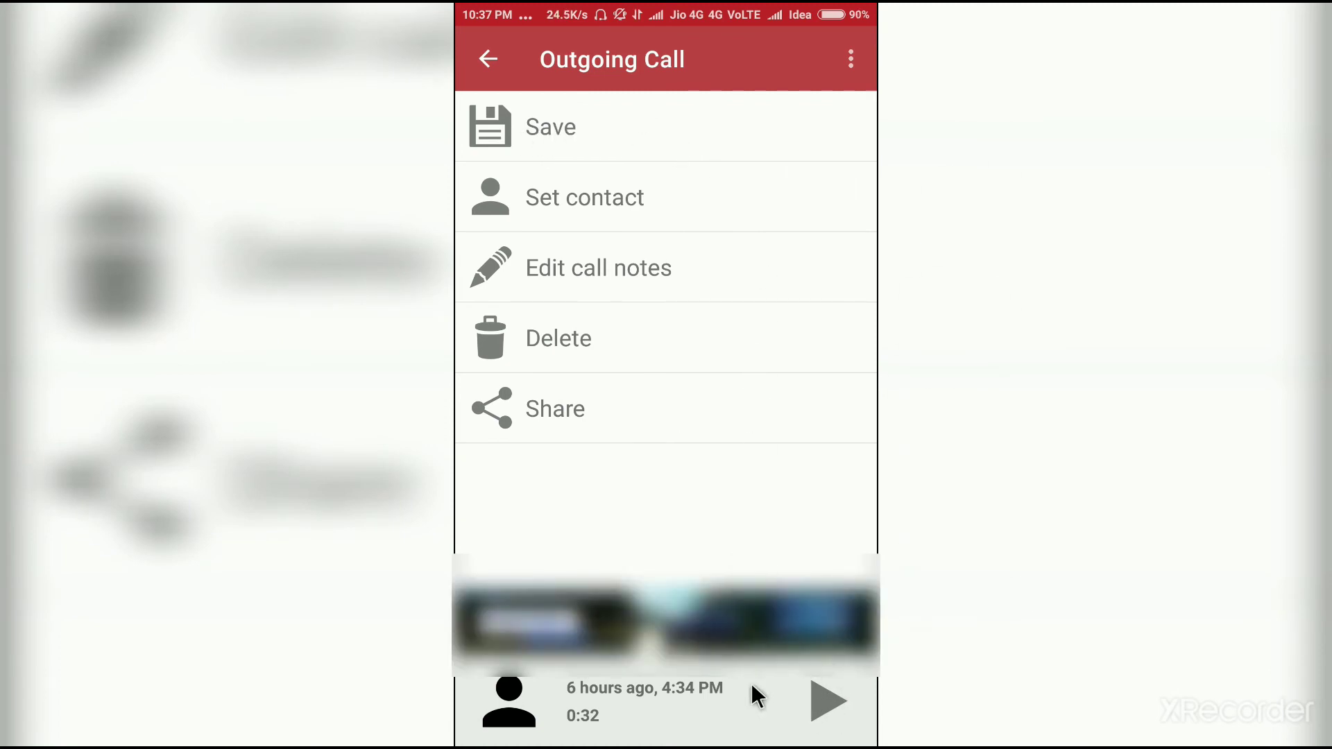
pyautogui.click(825, 702)
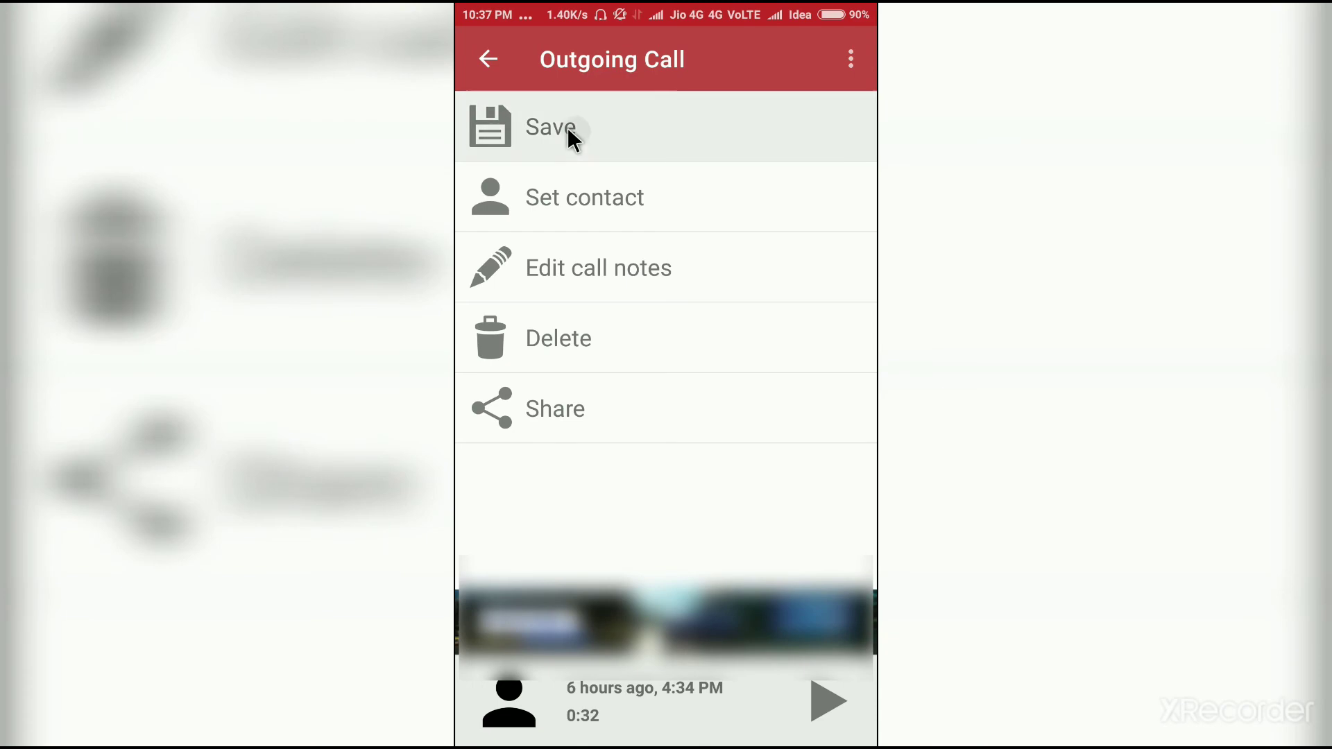
pyautogui.click(567, 127)
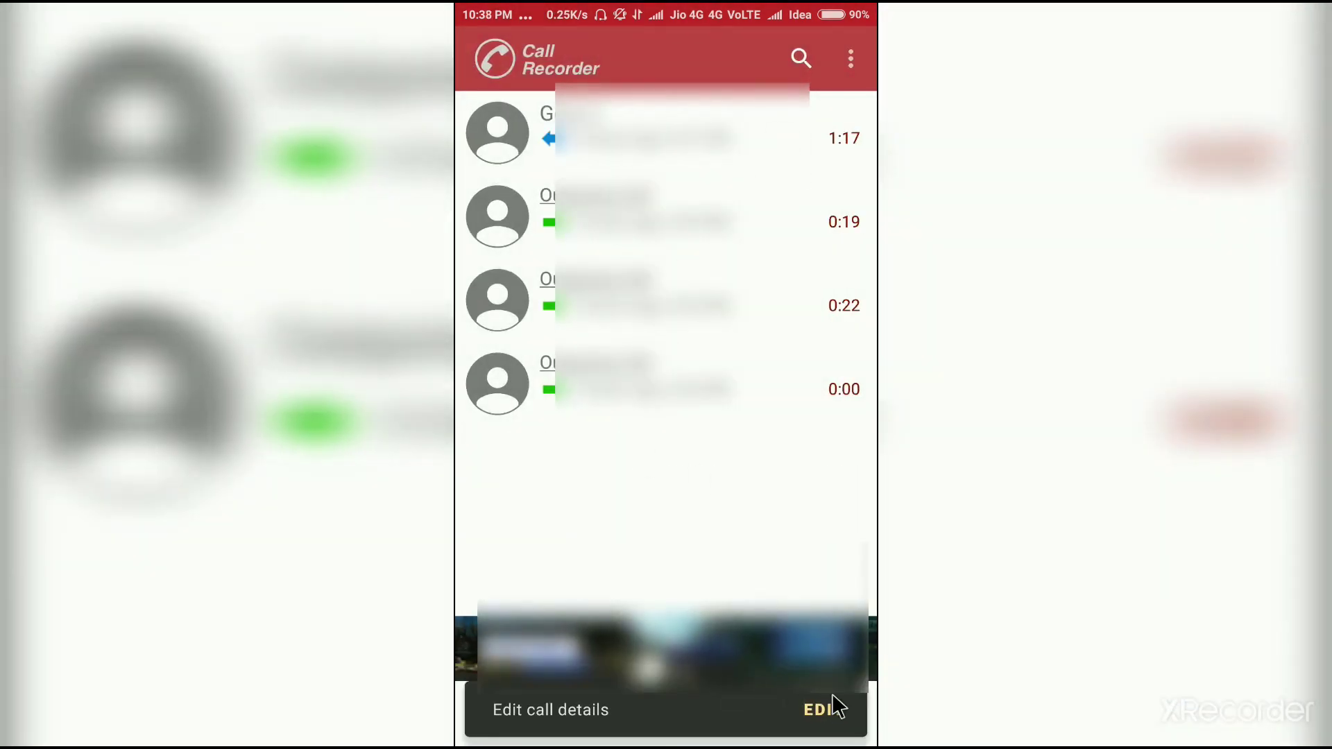
pyautogui.click(539, 173)
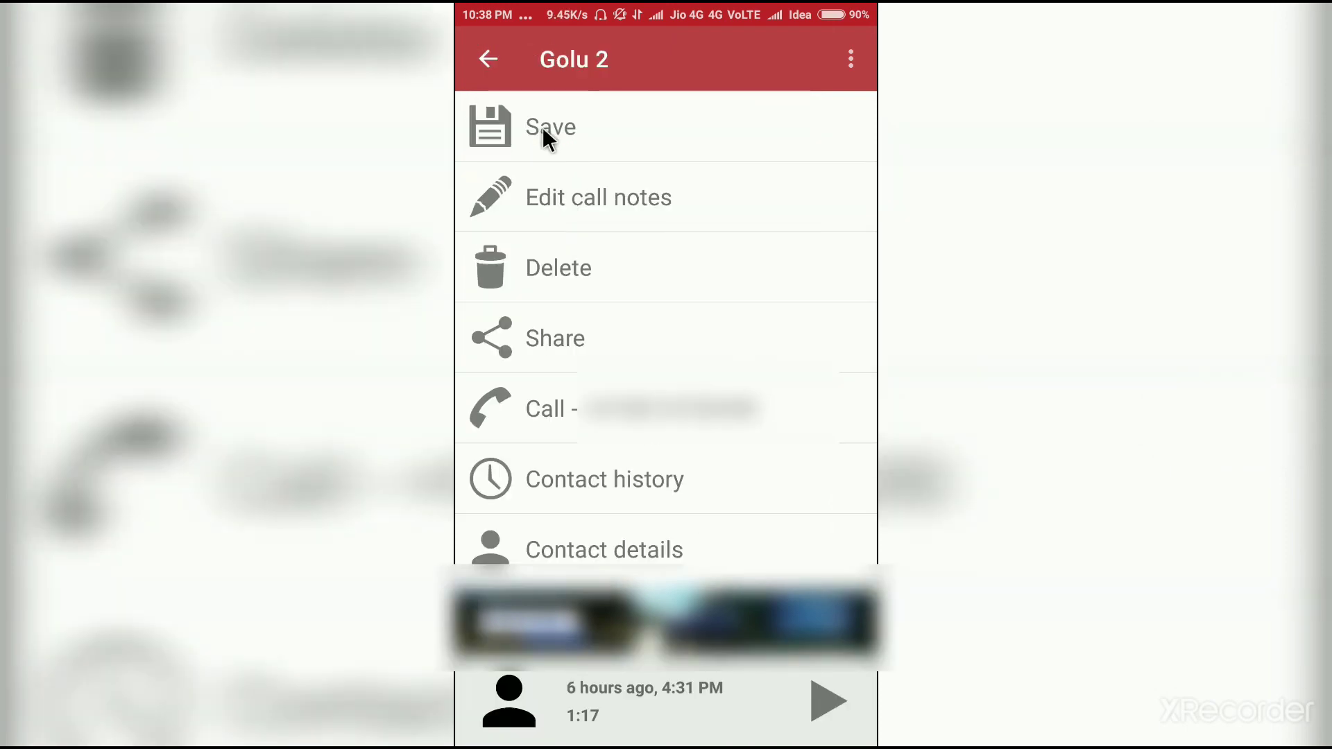